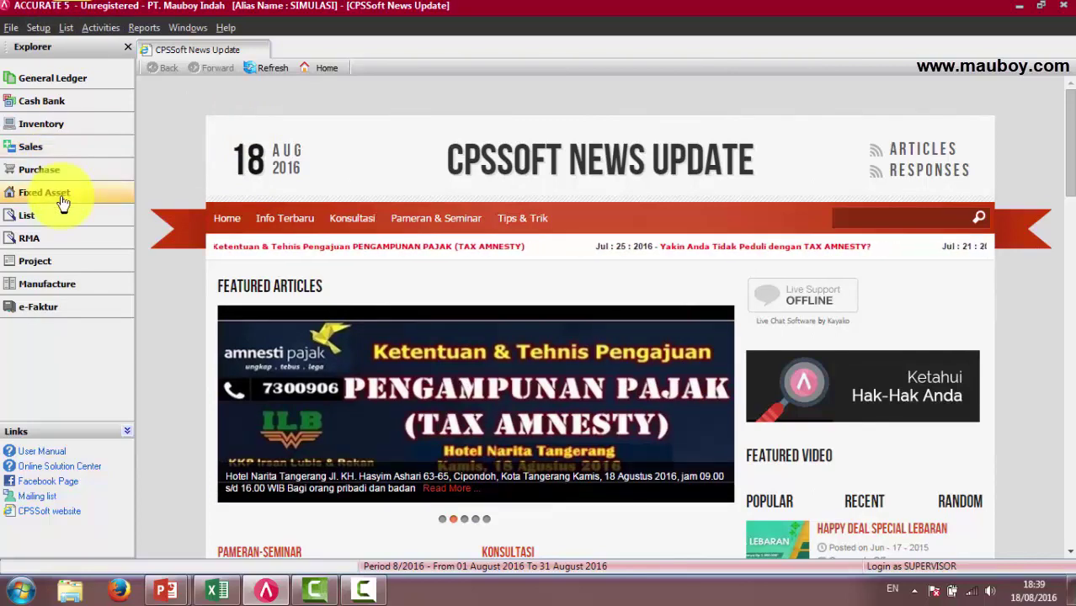
- Open the fixed asset list and the index of reports
left_click(61, 192)
left_click(294, 262)
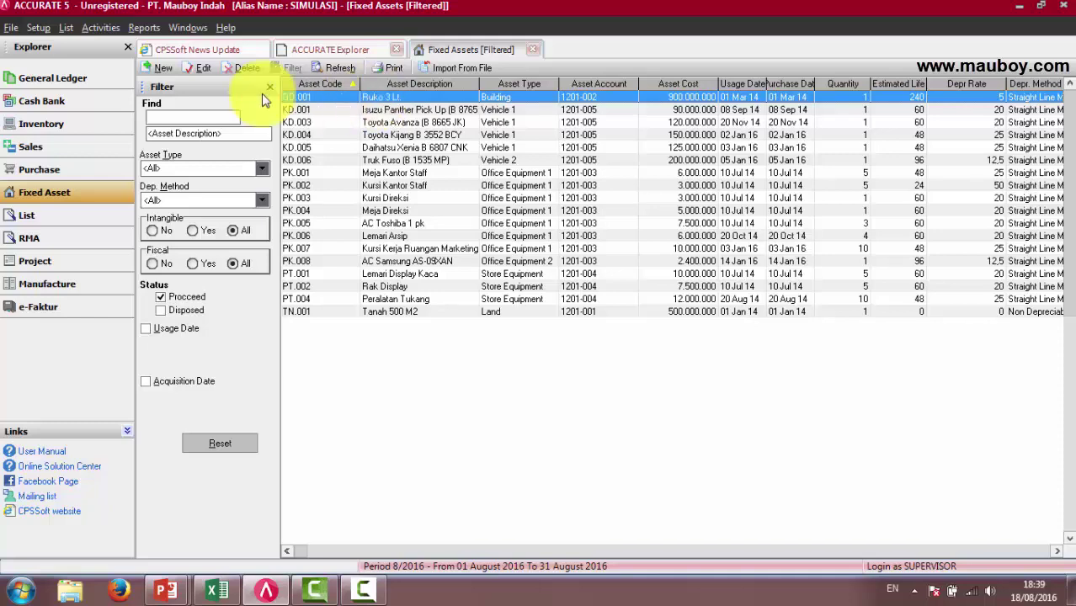
left_click(146, 27)
left_click(167, 45)
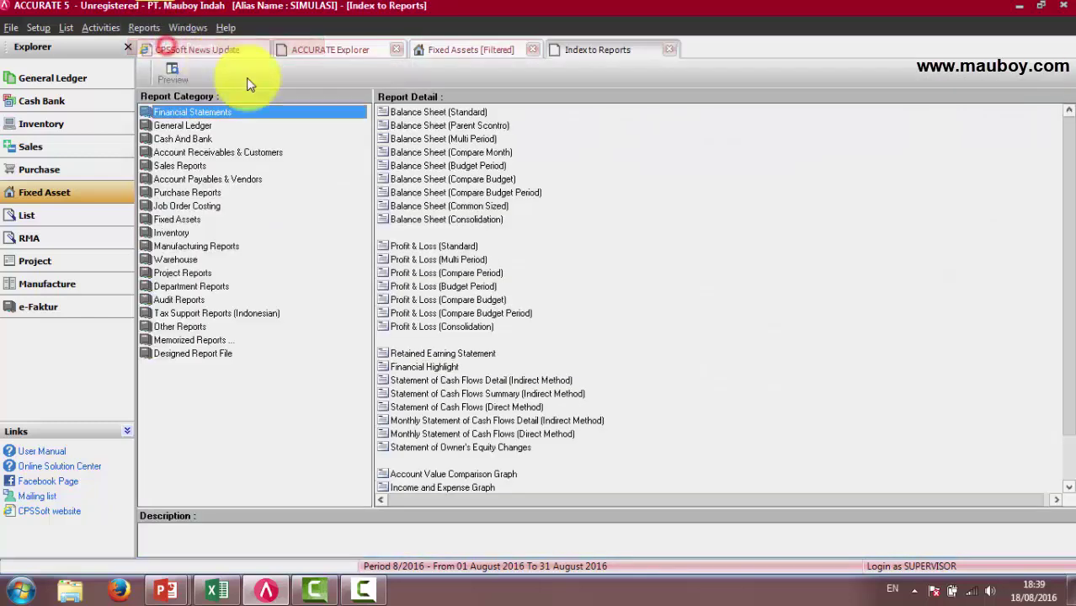
- Generate the Profit & Loss (Standard) report for 01 Jan 2016 to 31 Jan 2016
double_click(428, 245)
left_click(485, 166)
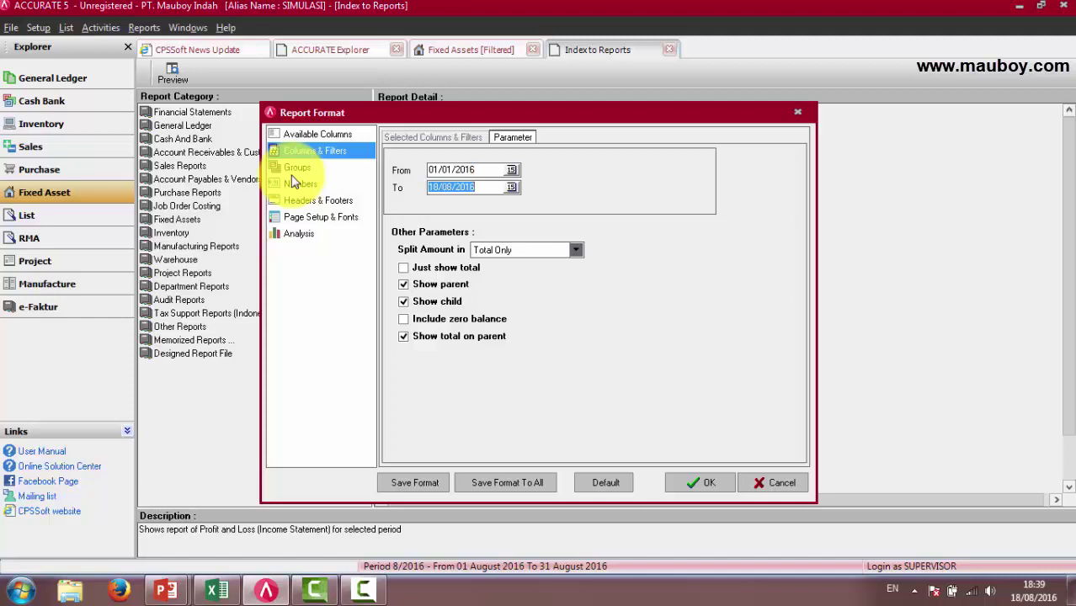
type("6")
key("Return")
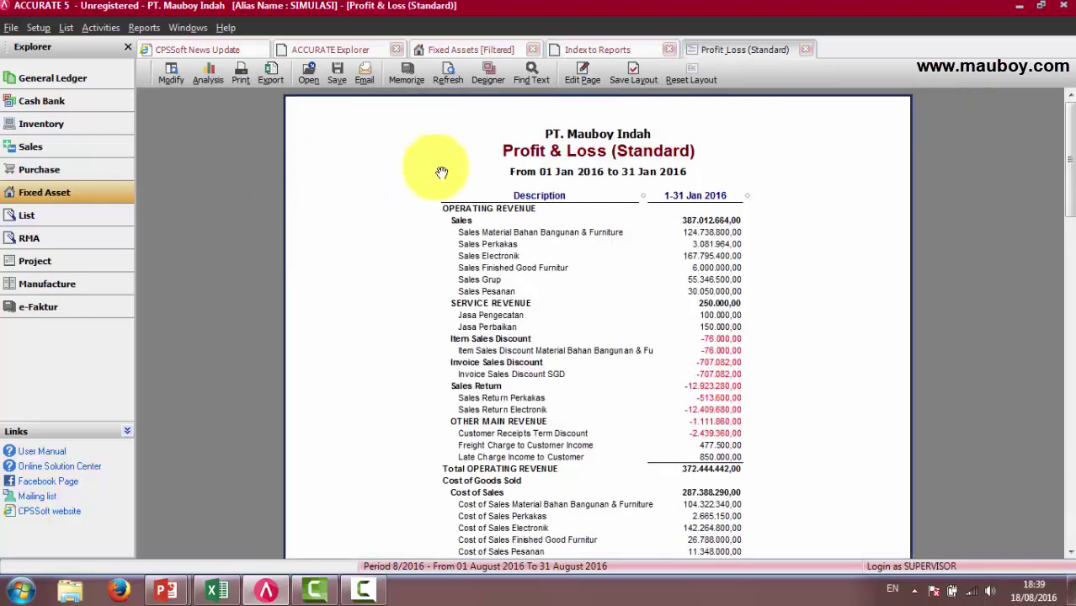
- Close the report index and the explorer page, and review the depreciation and other expenses in the January profit and loss report
left_click(592, 50)
left_click(669, 50)
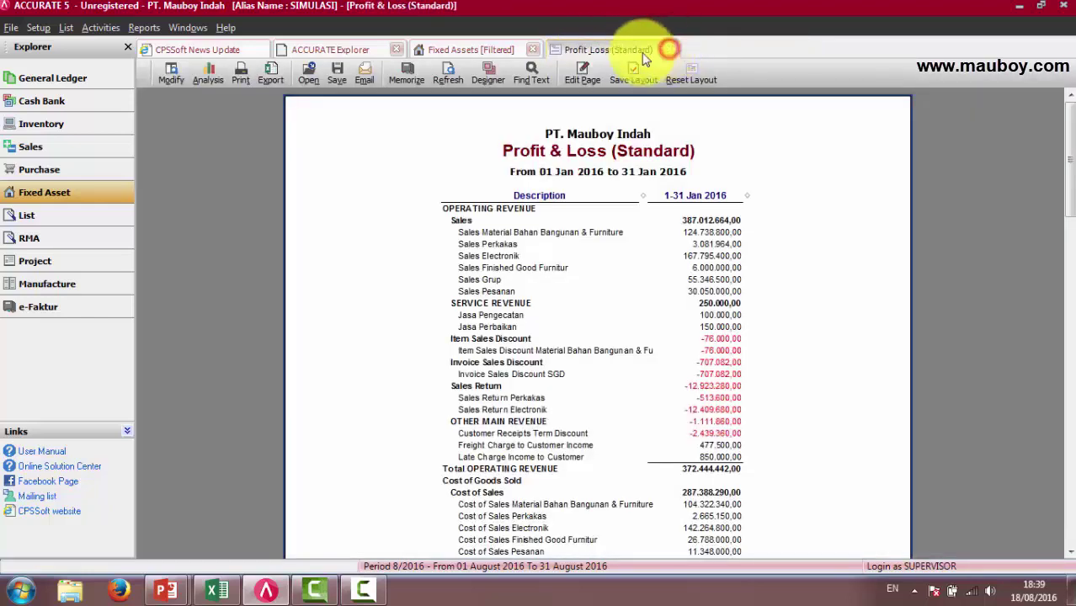
left_click(350, 50)
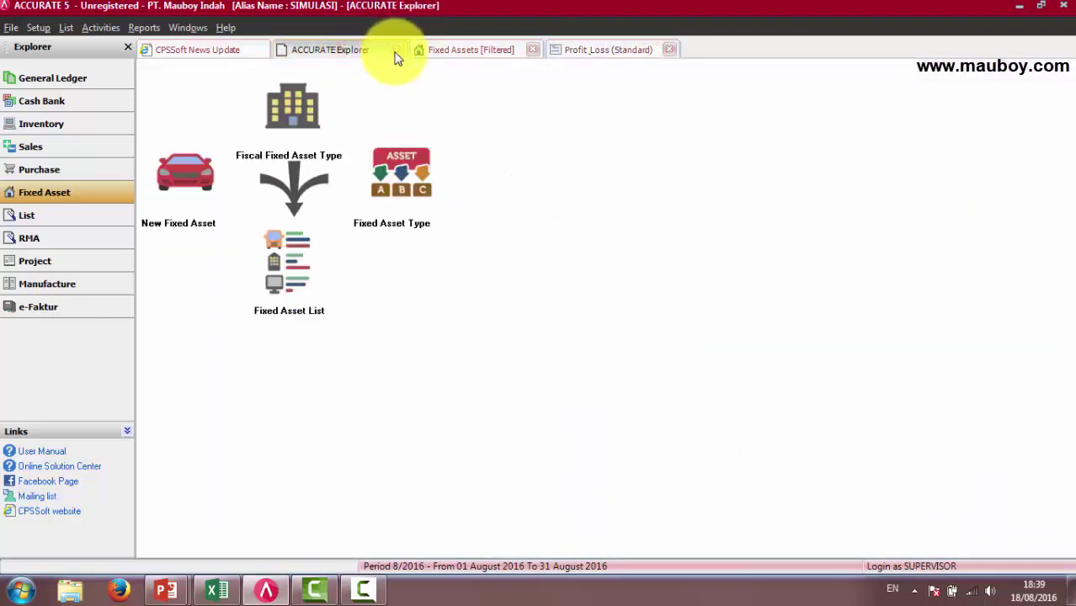
left_click(395, 50)
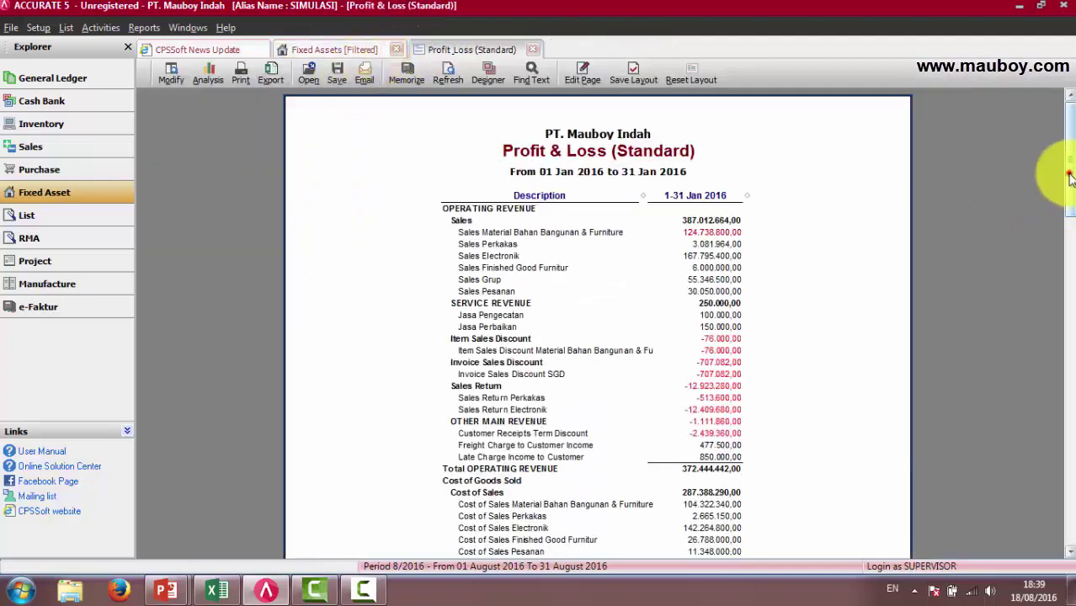
left_click_drag(1057, 168, 1066, 388)
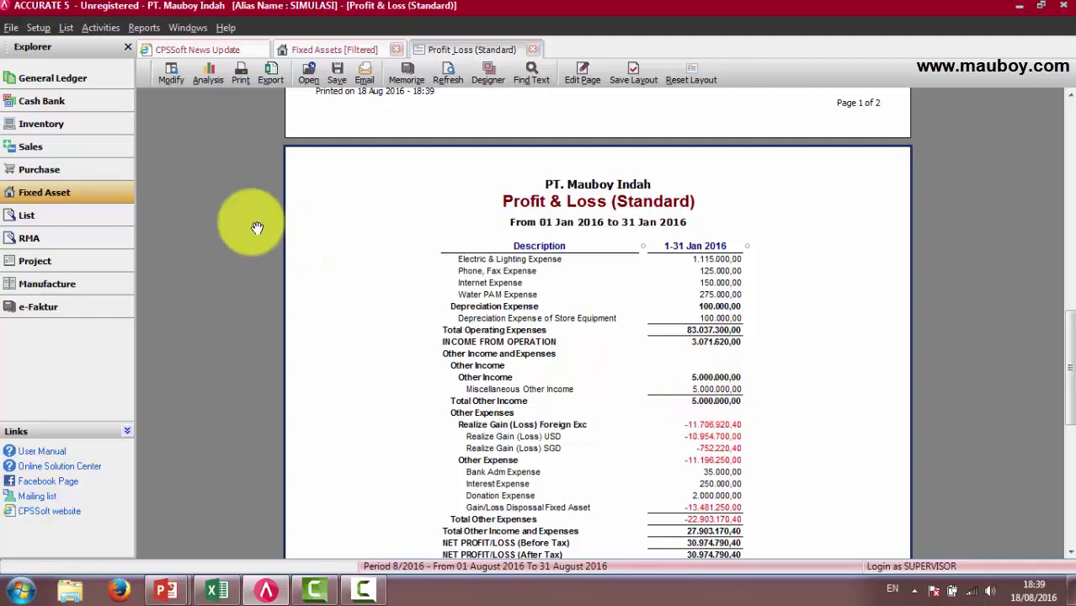
- Open the building asset GD.001 (Ruko 3 Lt.) from the fixed asset list and show its expenditures
left_click(330, 50)
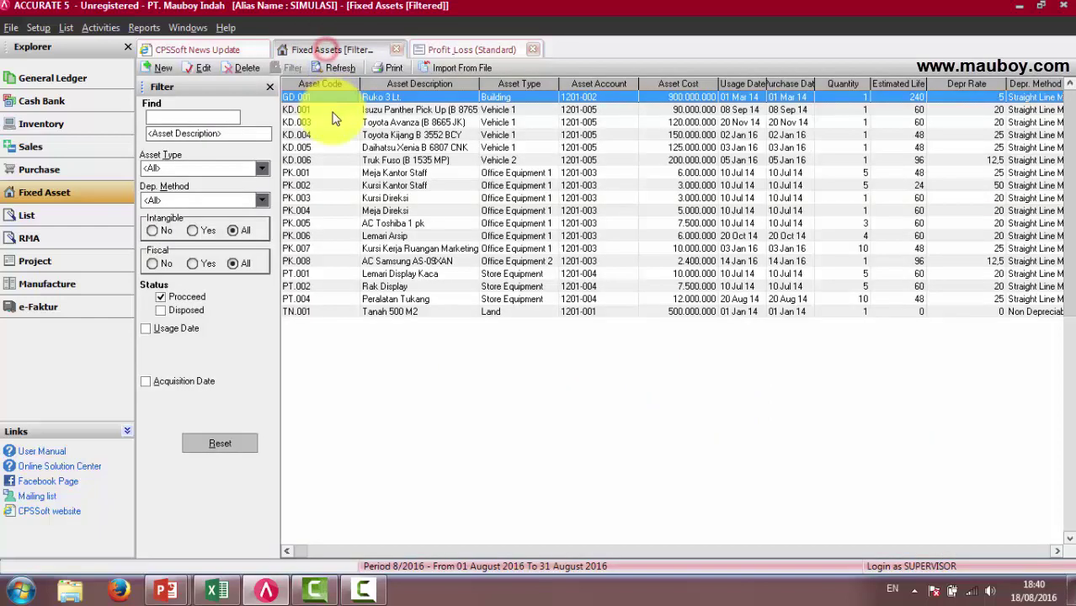
double_click(346, 99)
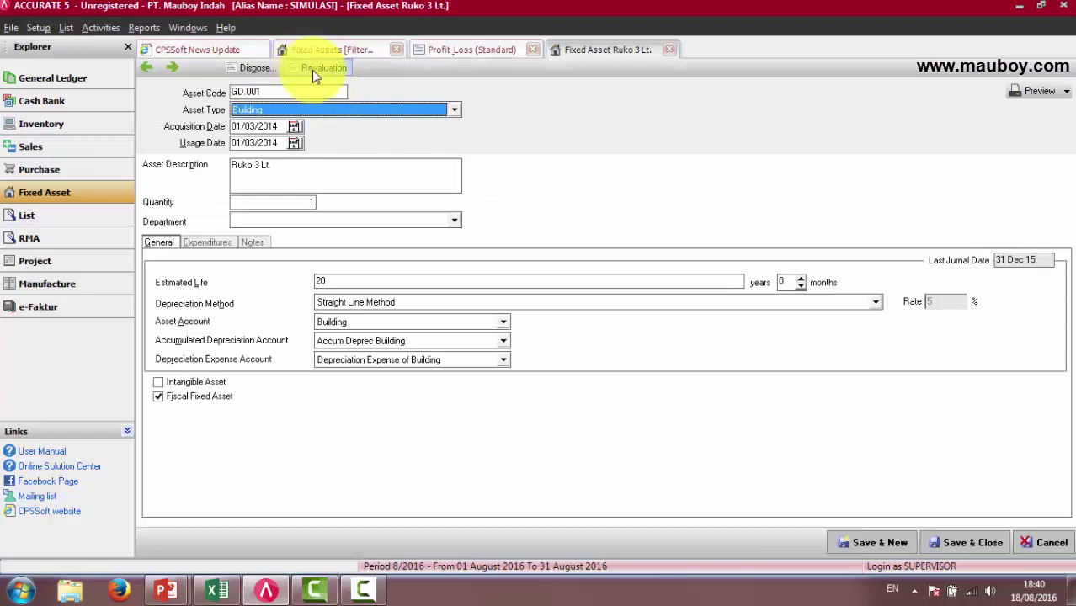
left_click(220, 243)
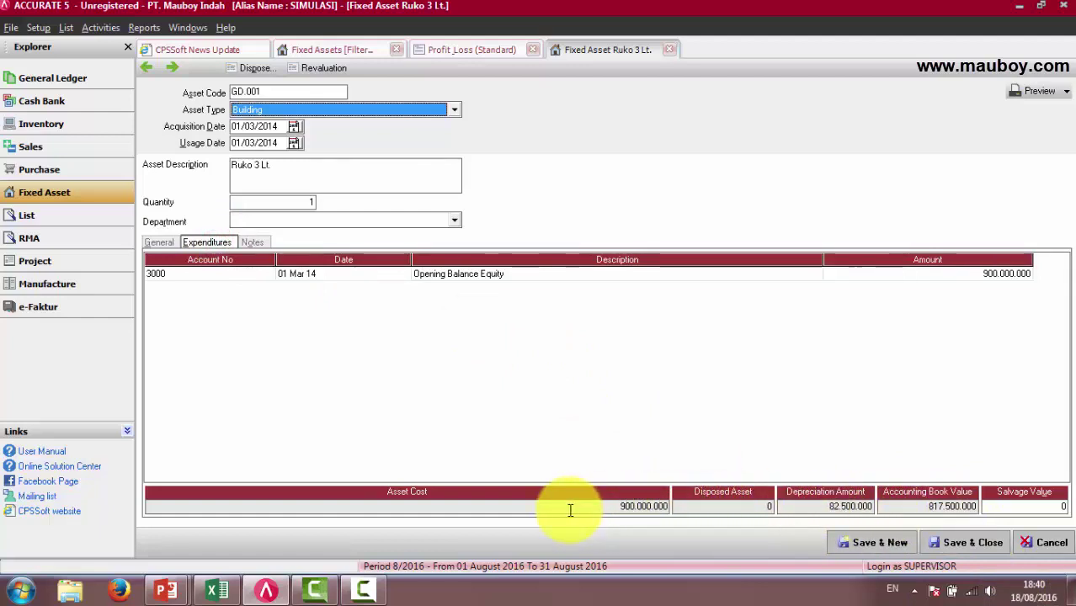
- Capture the asset's screen in PicPick as a reference for its depreciation amount and book value, and return to the asset record
key("Print")
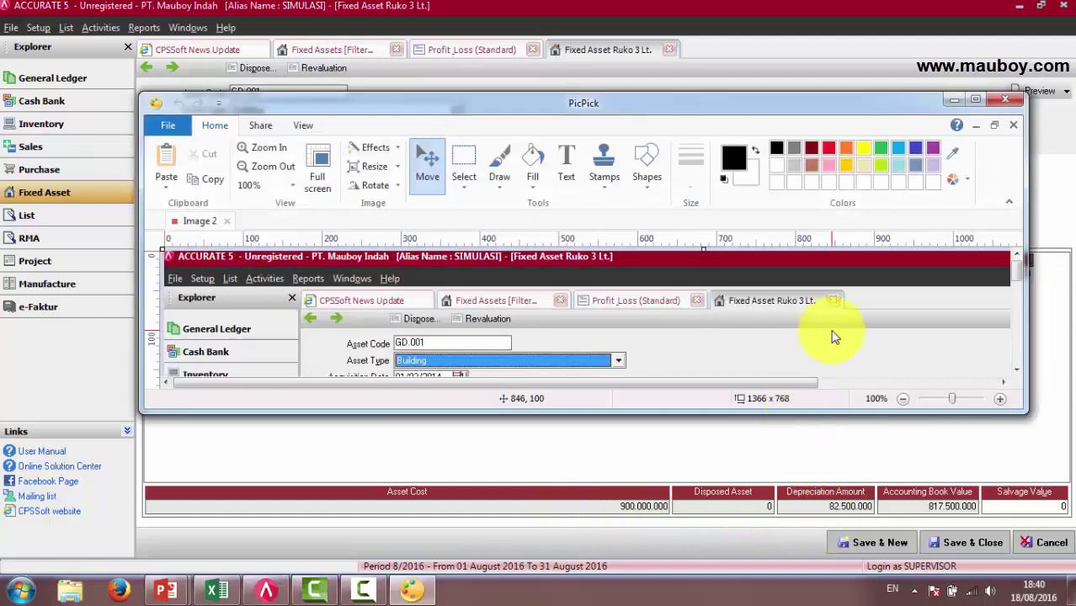
scroll(833, 343, "down", 2)
scroll(833, 343, "down", 5)
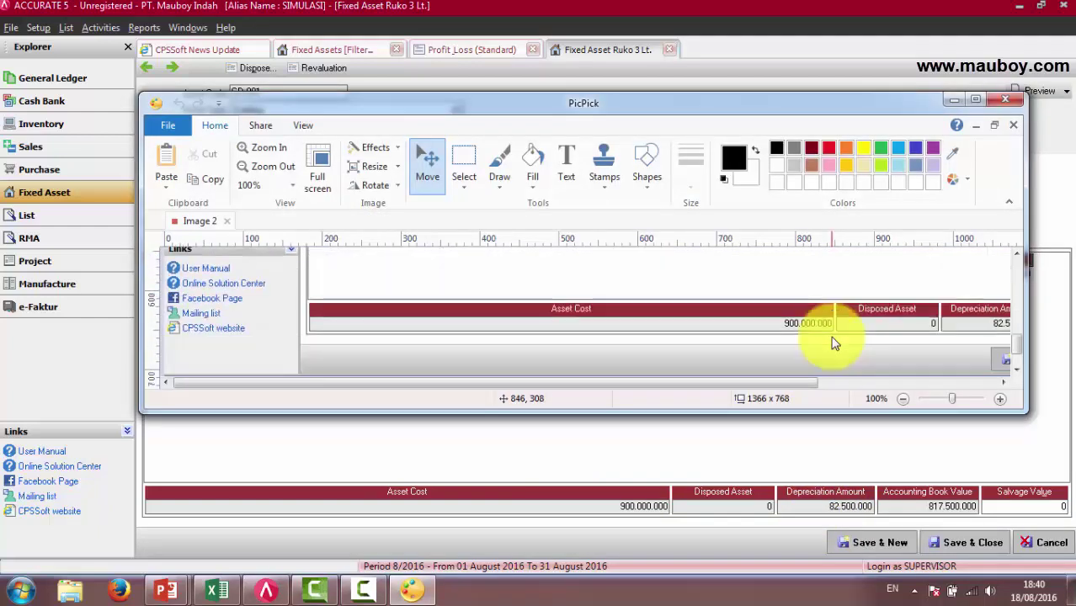
left_click_drag(749, 387, 900, 386)
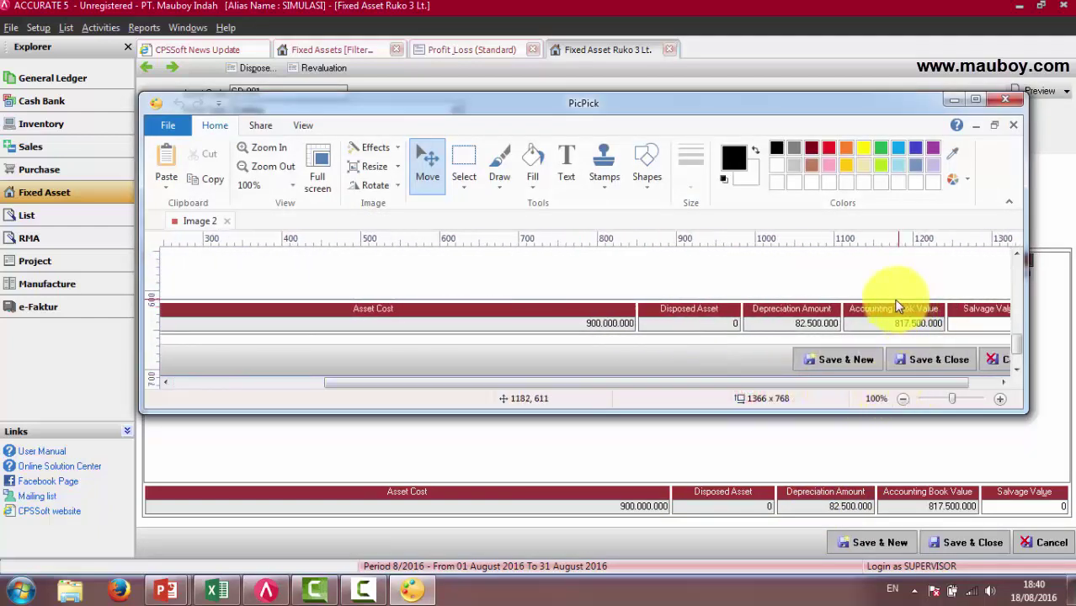
left_click(1066, 205)
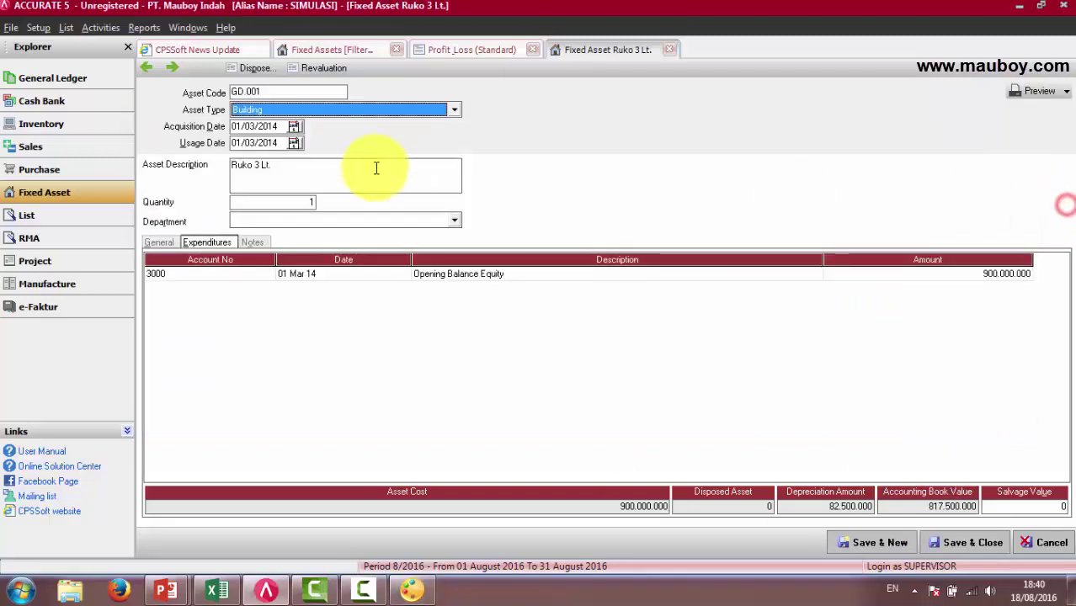
- Revalue the asset to 800.000.000 on 16/01/2016, using Gain/Loss Revaluation Fixed Asset as the gain/loss account
left_click(325, 69)
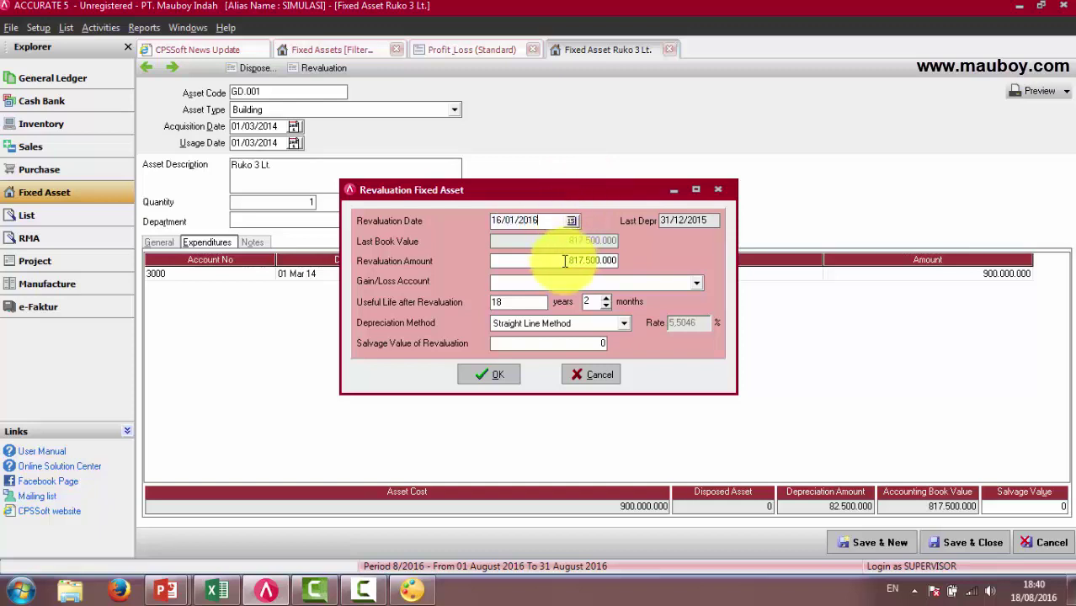
left_click_drag(569, 262, 451, 265)
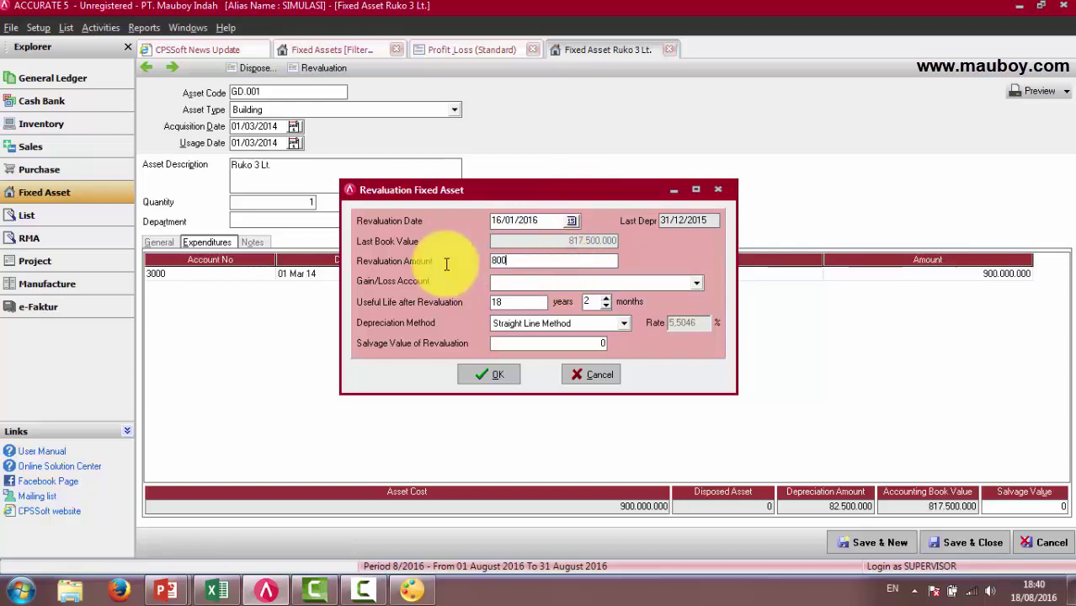
type("800000000")
key("Tab")
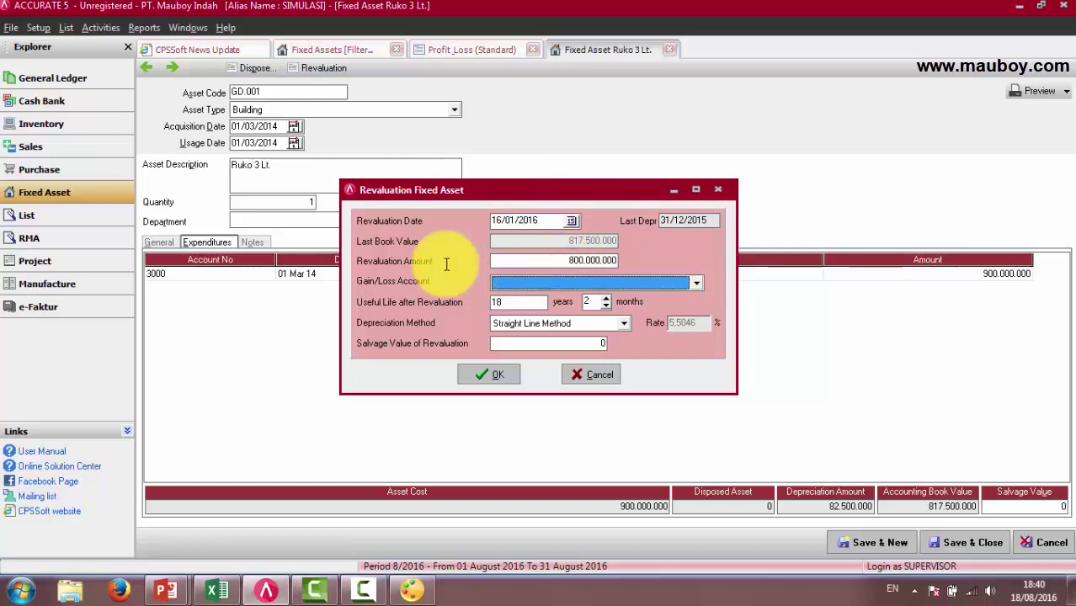
type("Ga")
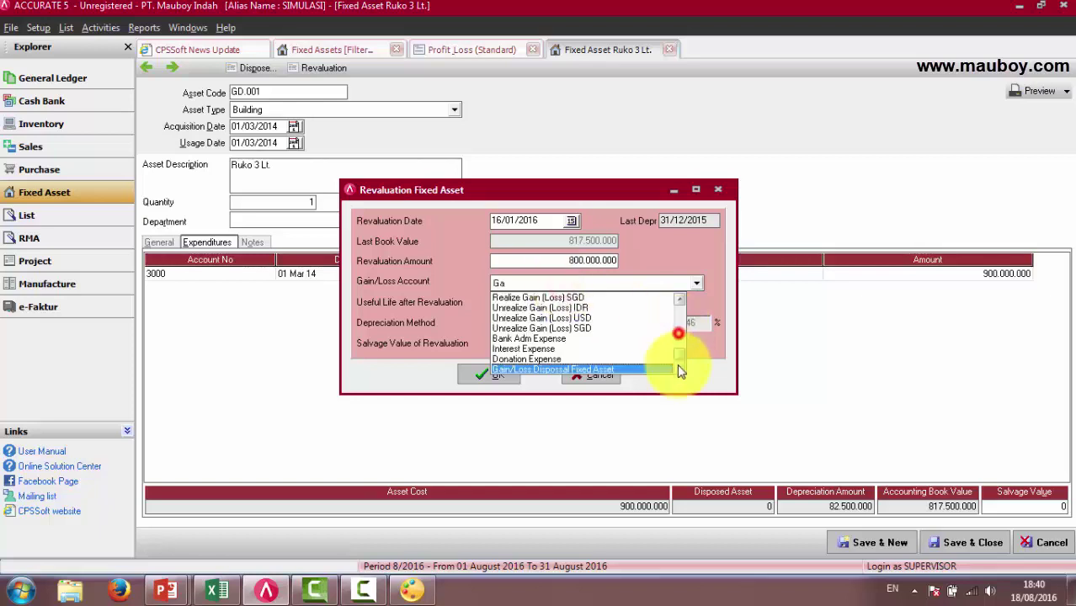
left_click(678, 366)
left_click(588, 357)
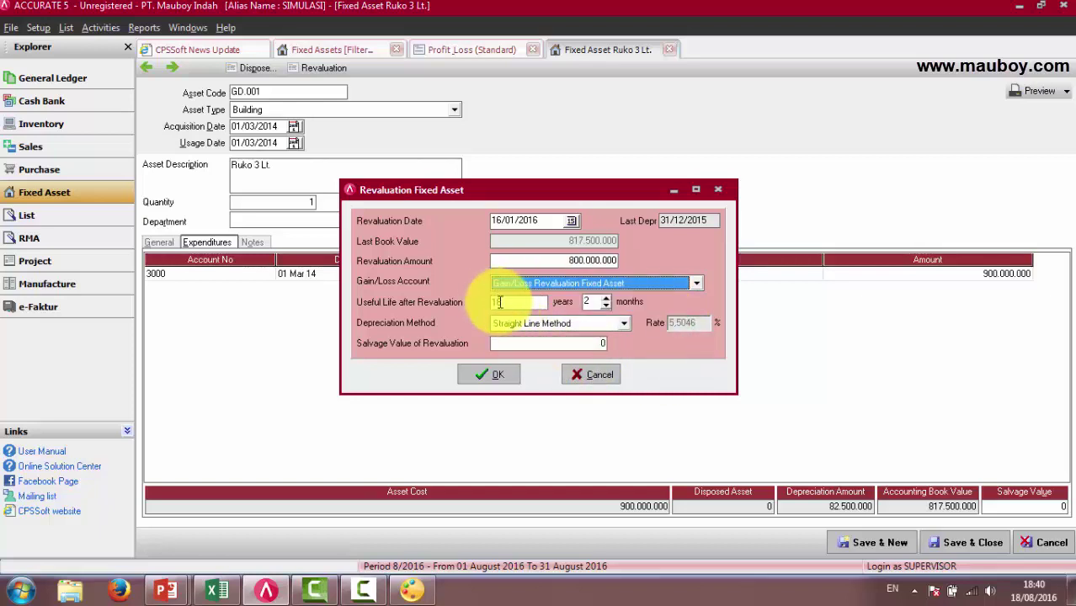
left_click(508, 301)
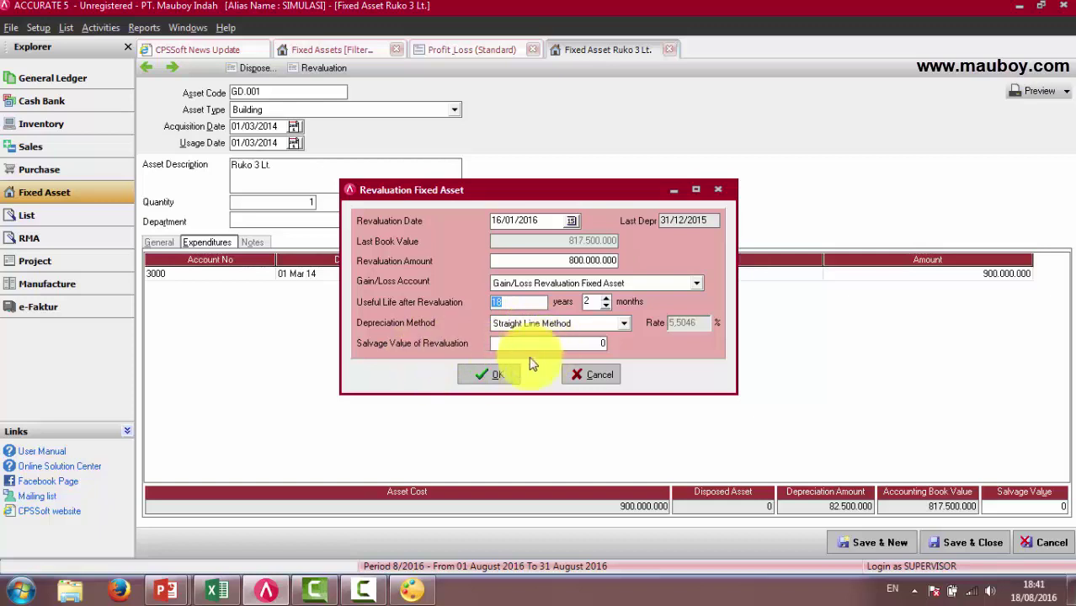
left_click(502, 377)
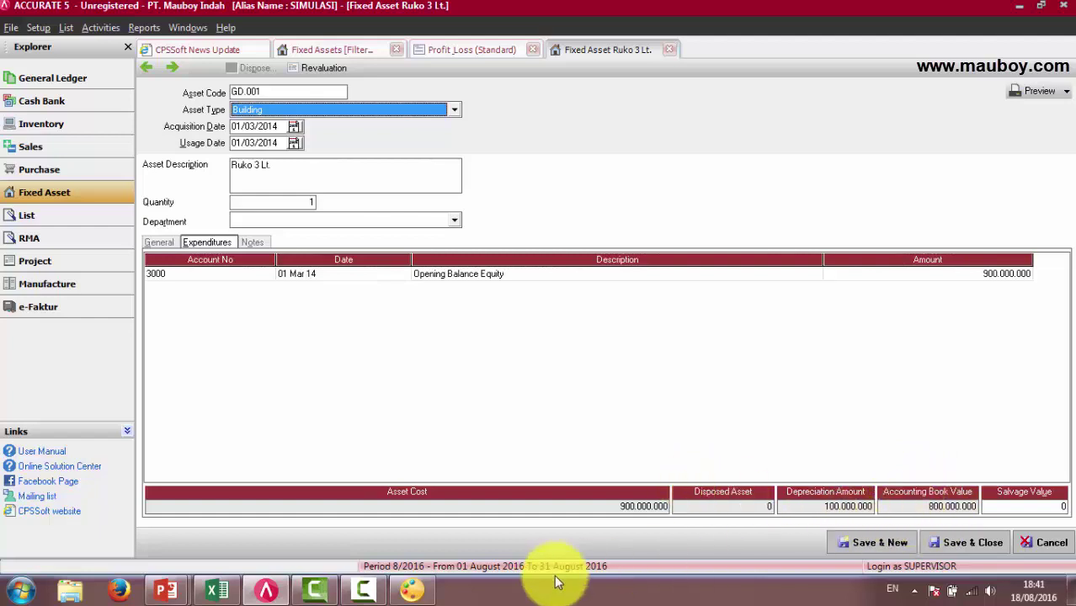
- Compare the captured depreciation and book values in PicPick with the revalued asset, and save and close the asset record
left_click(411, 590)
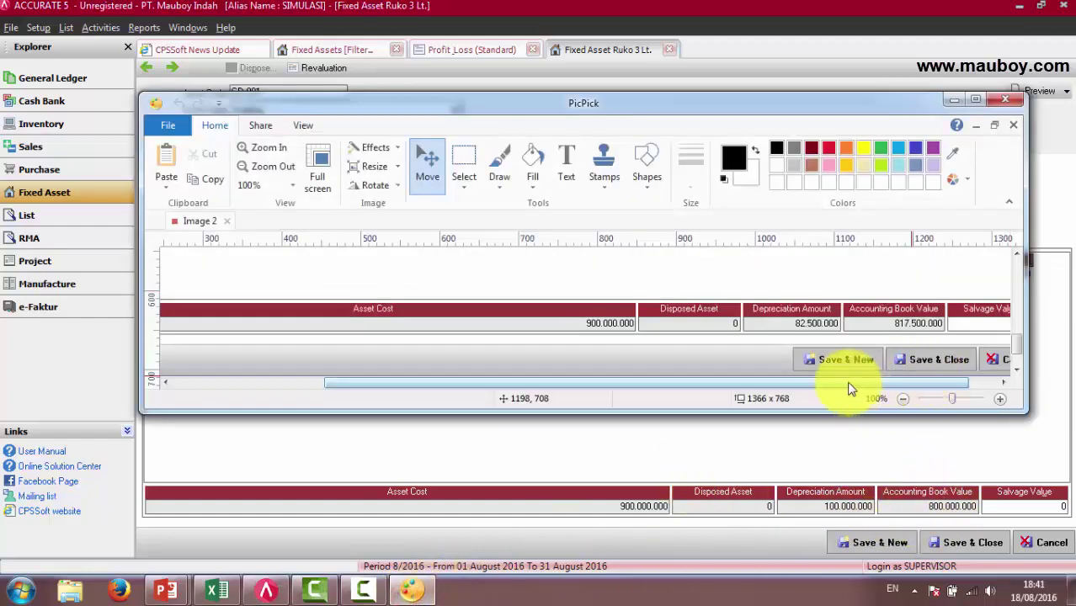
left_click_drag(848, 383, 877, 383)
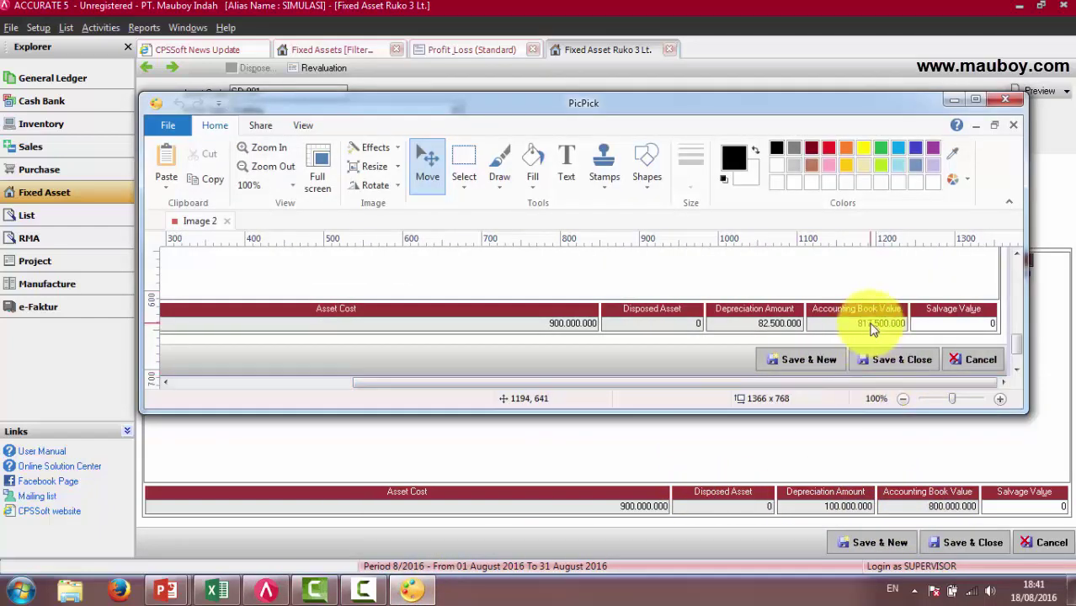
left_click(1040, 414)
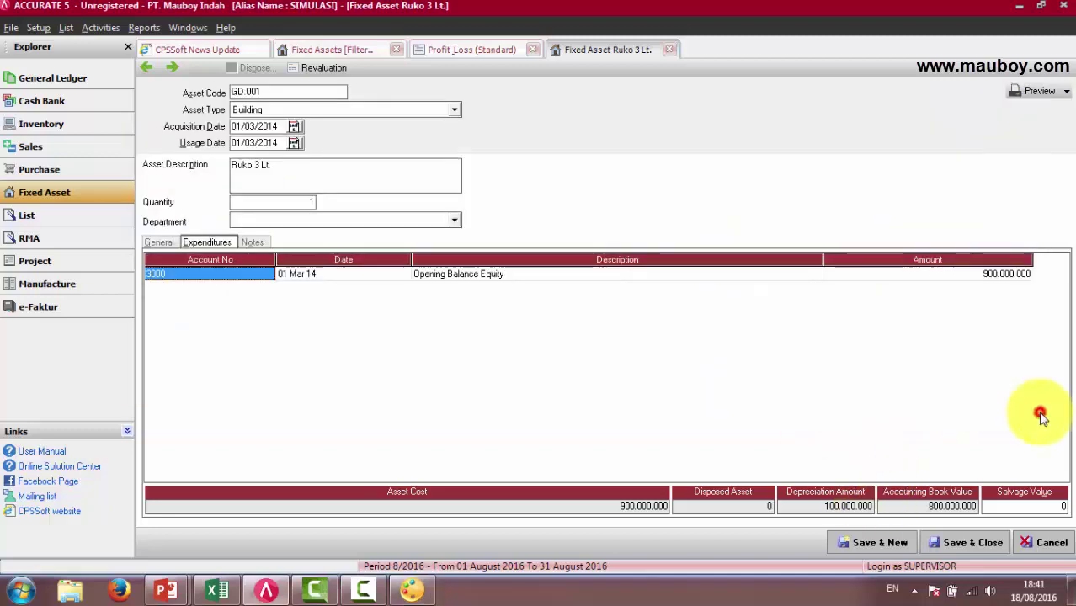
left_click(950, 543)
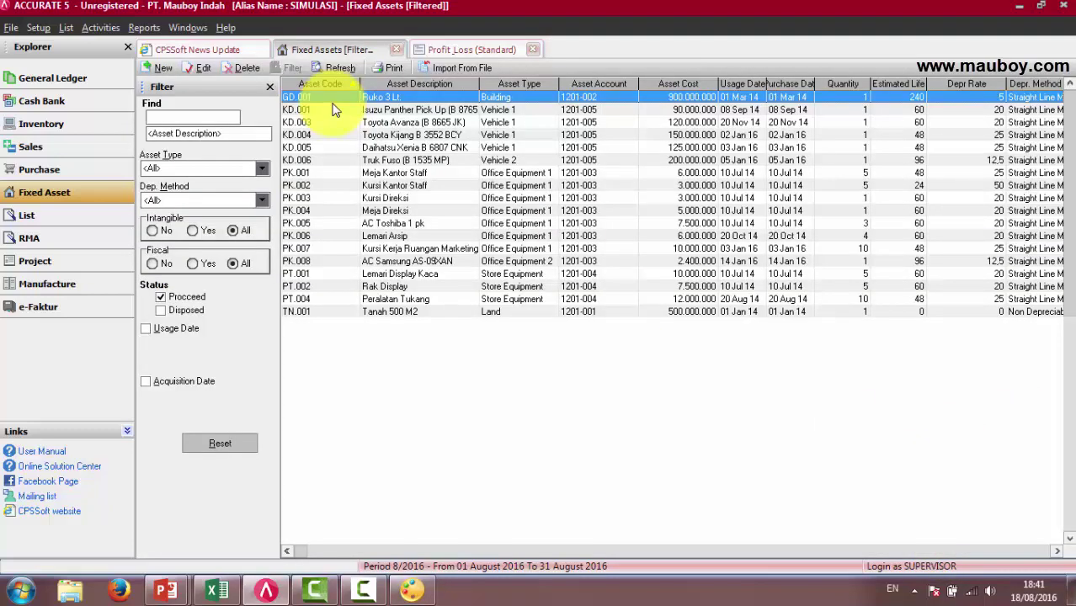
- Open the general ledger account history and filter it from 16/01/2016 to 16/01/2016
left_click(67, 27)
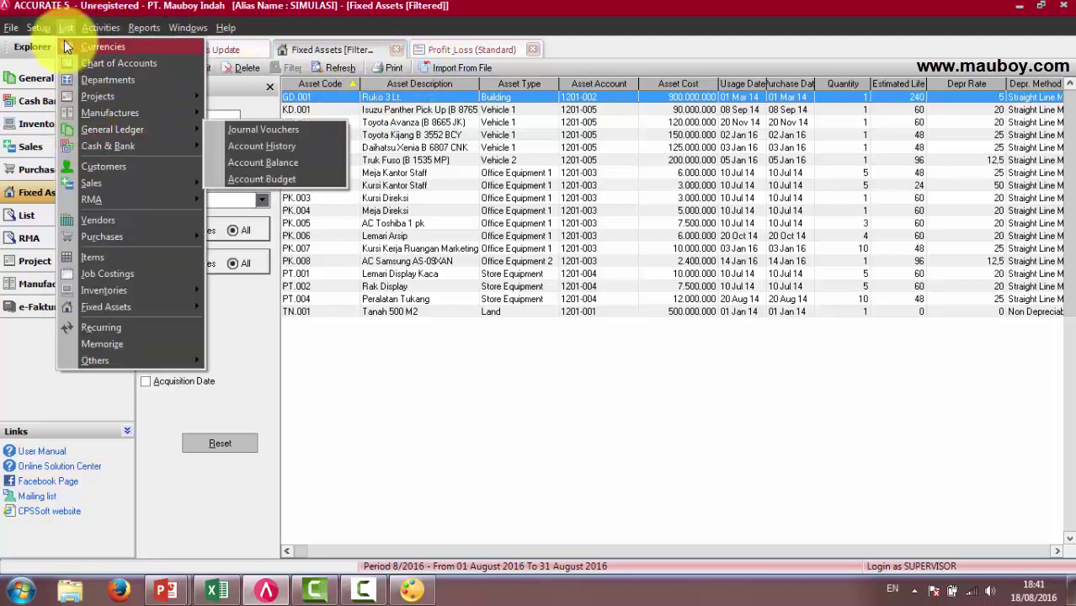
mouse_move(97, 126)
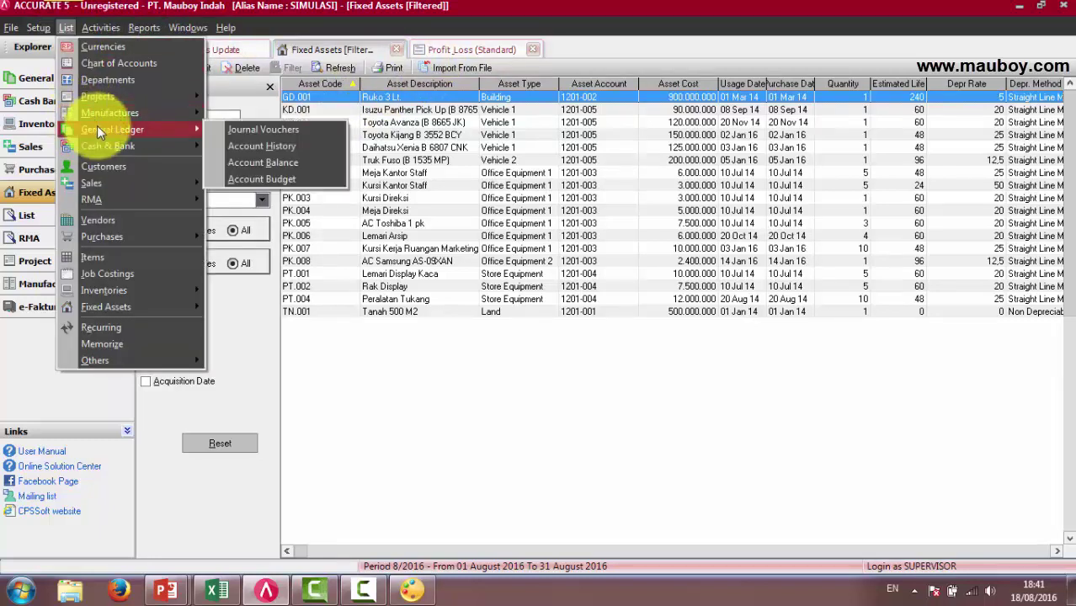
left_click(281, 145)
left_click(240, 403)
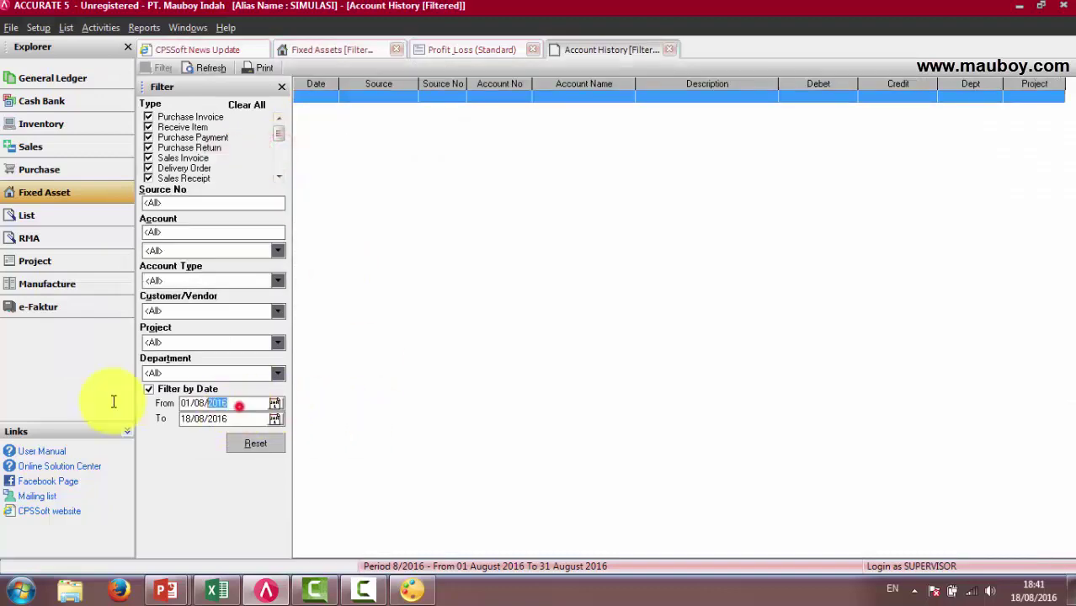
type("16/01/201")
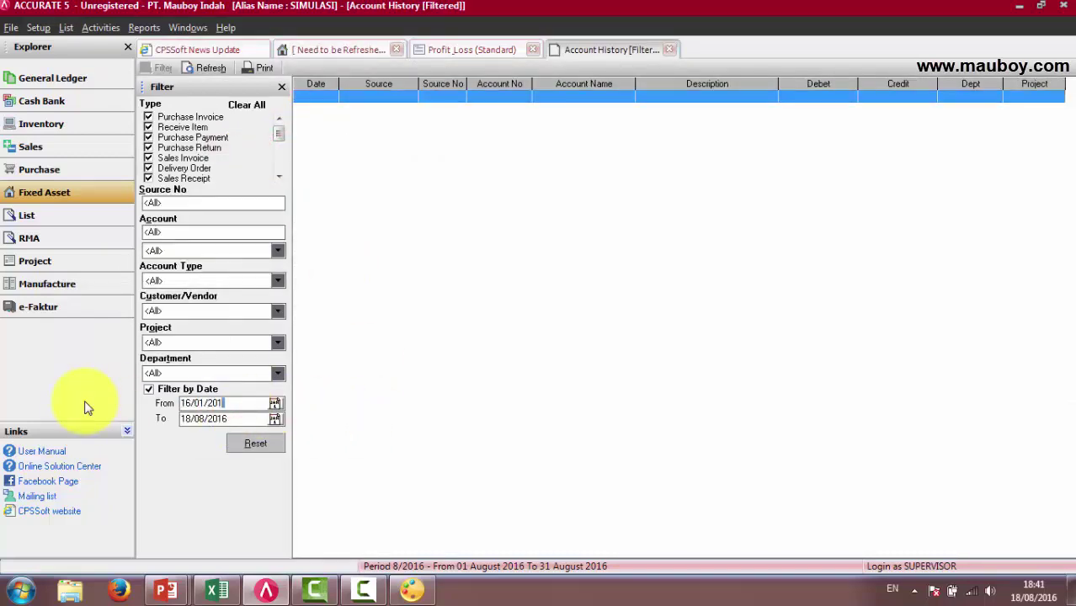
type("6")
key("Tab")
type("1")
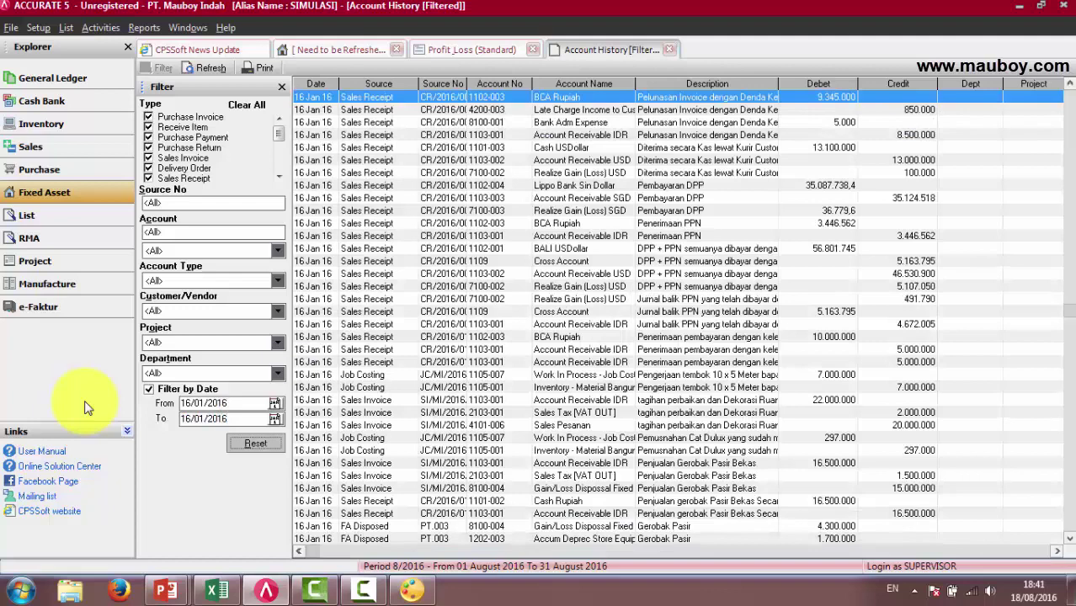
- Limit the account history to journal vouchers and select the Gain/Loss Revaluation Fixed Asset entry, with the Account Name column widened
left_click(249, 105)
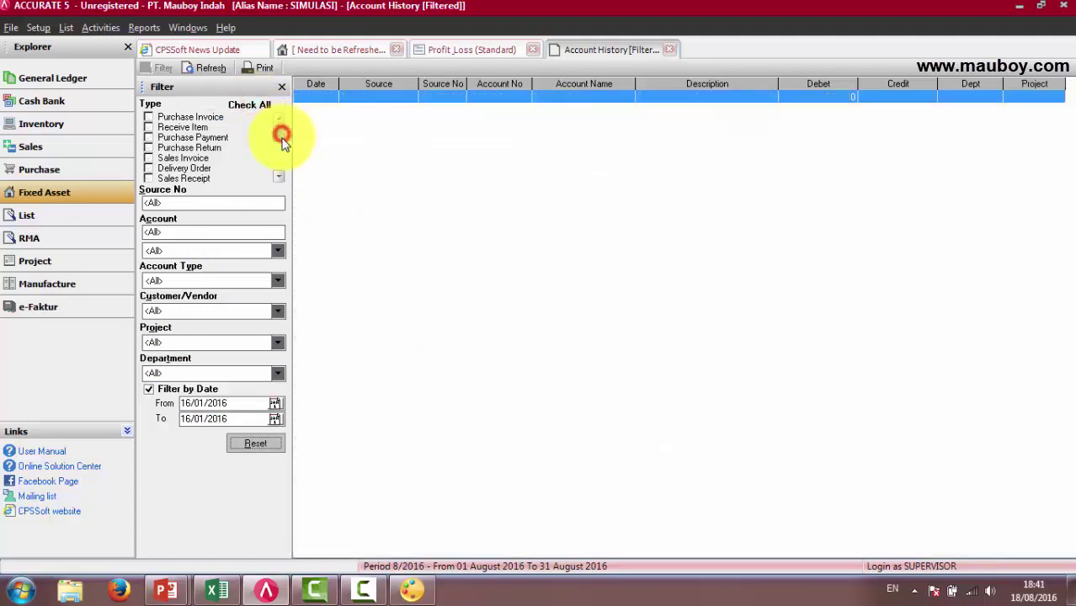
scroll(283, 143, "down", 2)
left_click(148, 158)
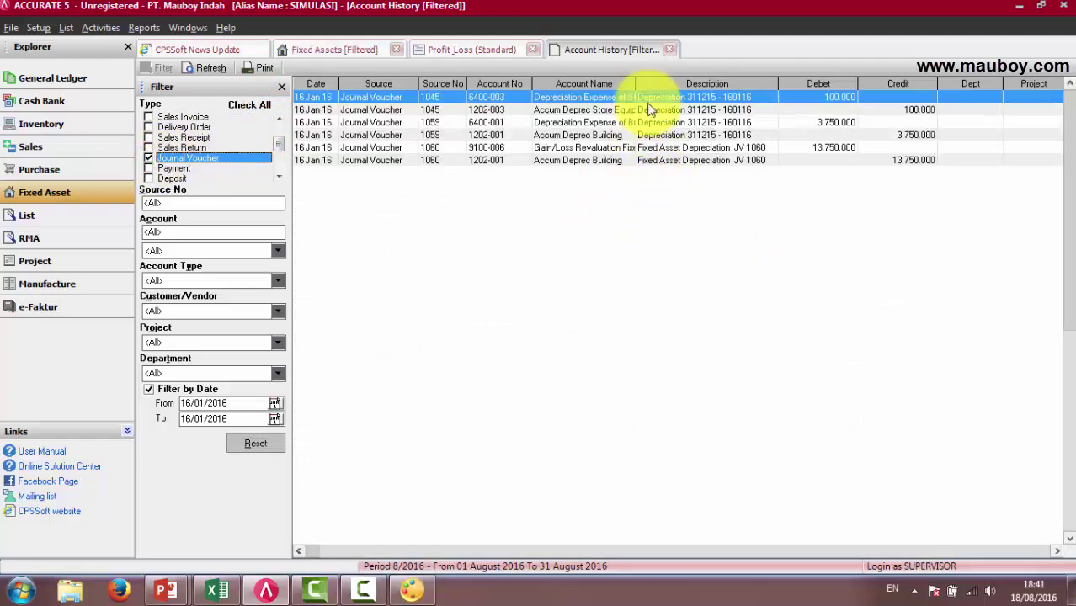
left_click_drag(636, 86, 697, 91)
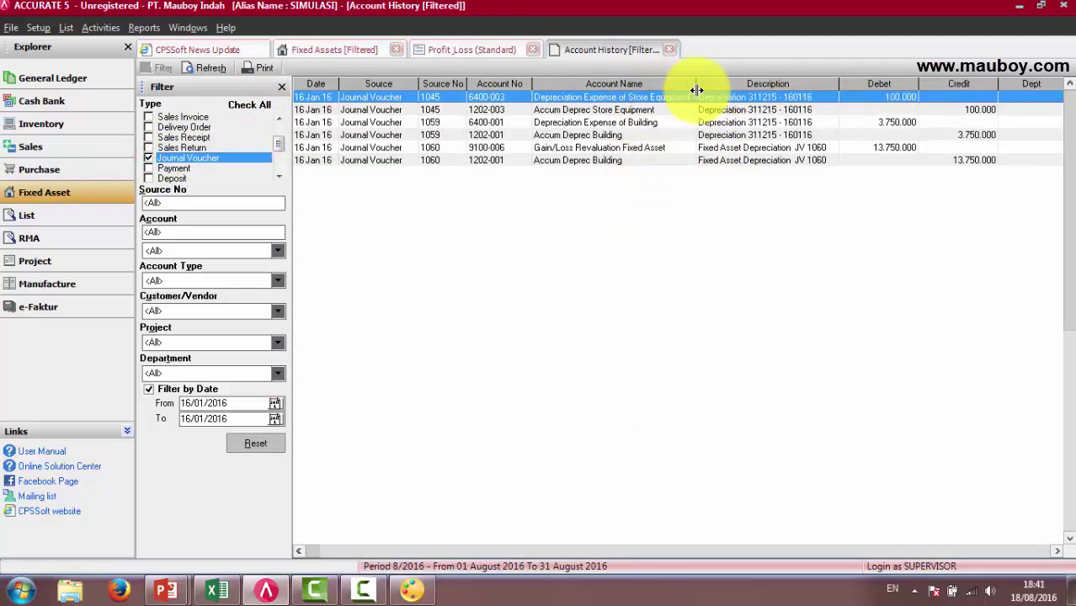
left_click(575, 148)
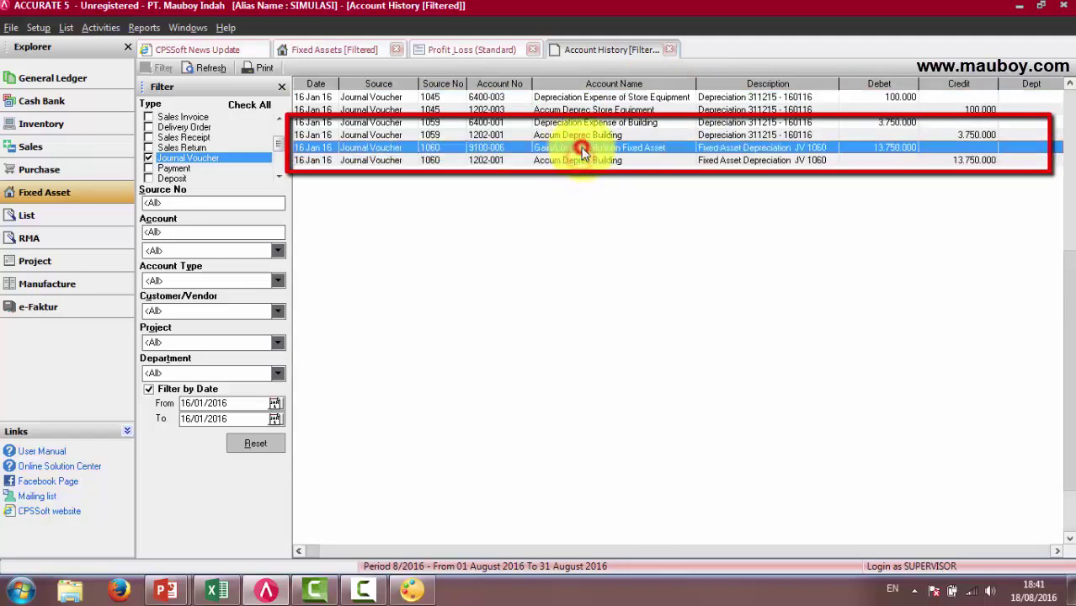
- Examine the building depreciation expense and accumulated depreciation lines of journal voucher 1059 in the account history
left_click(627, 123)
left_click(626, 110)
left_click(624, 124)
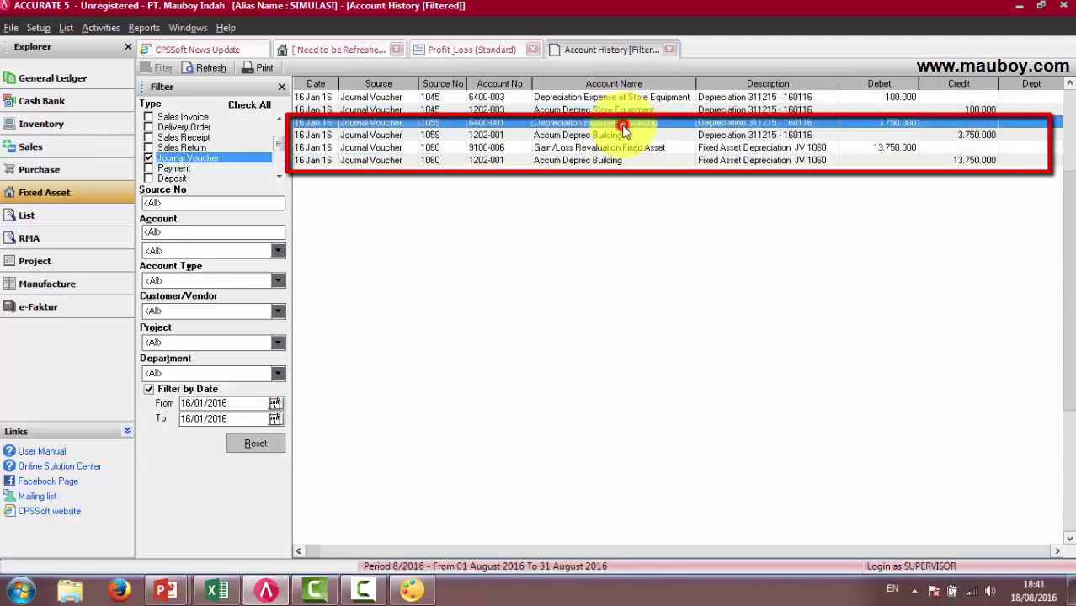
left_click(621, 136)
left_click(621, 124)
left_click(623, 137)
left_click(621, 124)
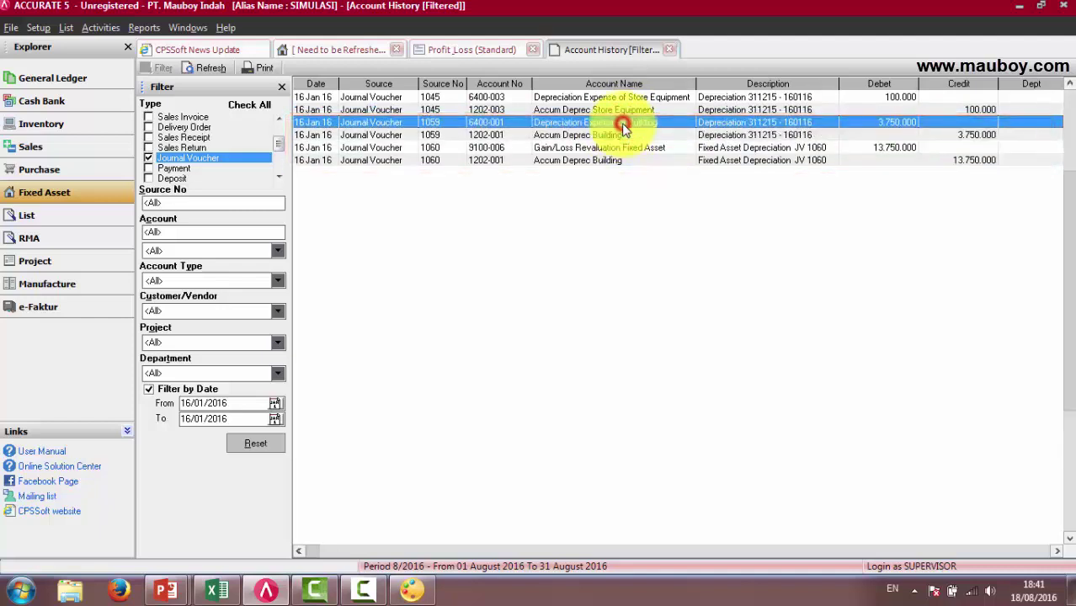
left_click(623, 135)
- Examine the Gain/Loss Revaluation Fixed Asset and Accum Deprec Building lines of journal voucher 1060
left_click(623, 160)
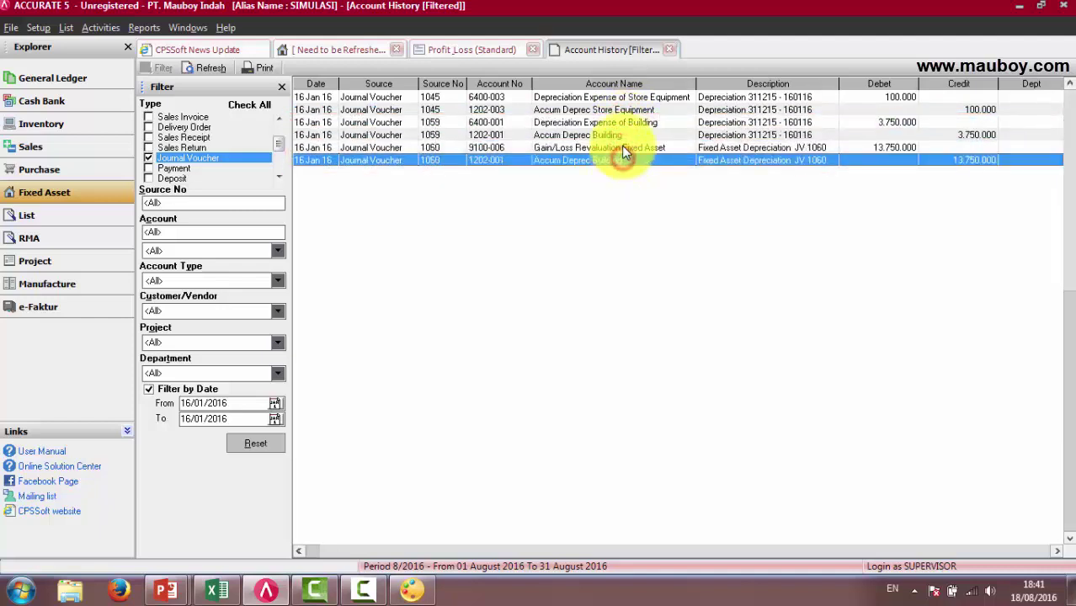
left_click(623, 148)
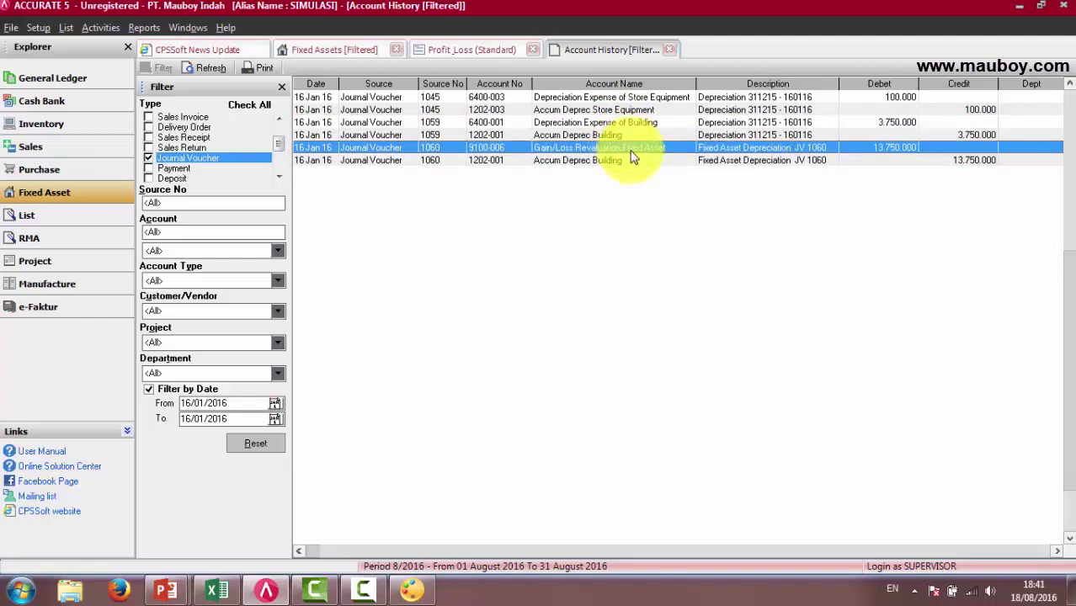
left_click(633, 159)
left_click(631, 149)
left_click(637, 159)
left_click(636, 149)
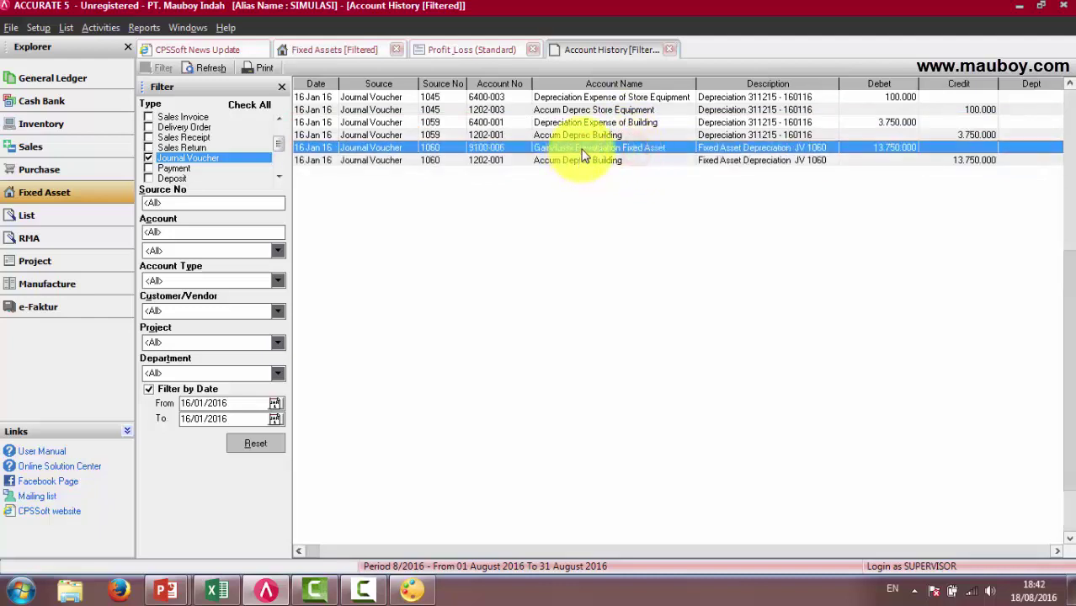
- Compare the building depreciation voucher 1059 with the revaluation voucher 1060 line by line
left_click(583, 122)
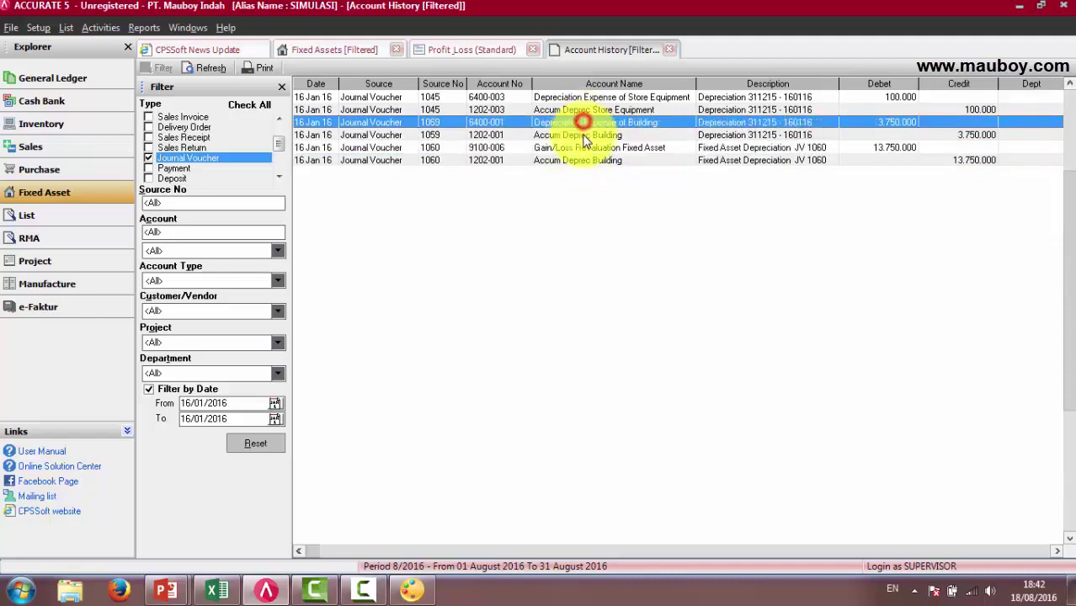
left_click(583, 135)
left_click(583, 148)
left_click(584, 159)
left_click(584, 148)
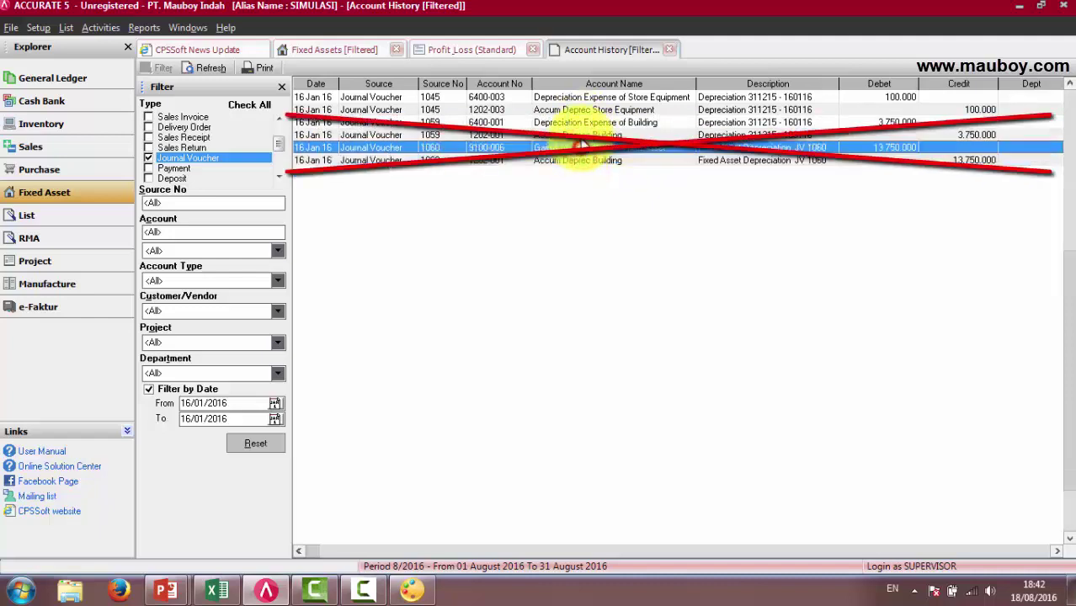
left_click(583, 136)
left_click(577, 123)
left_click(579, 136)
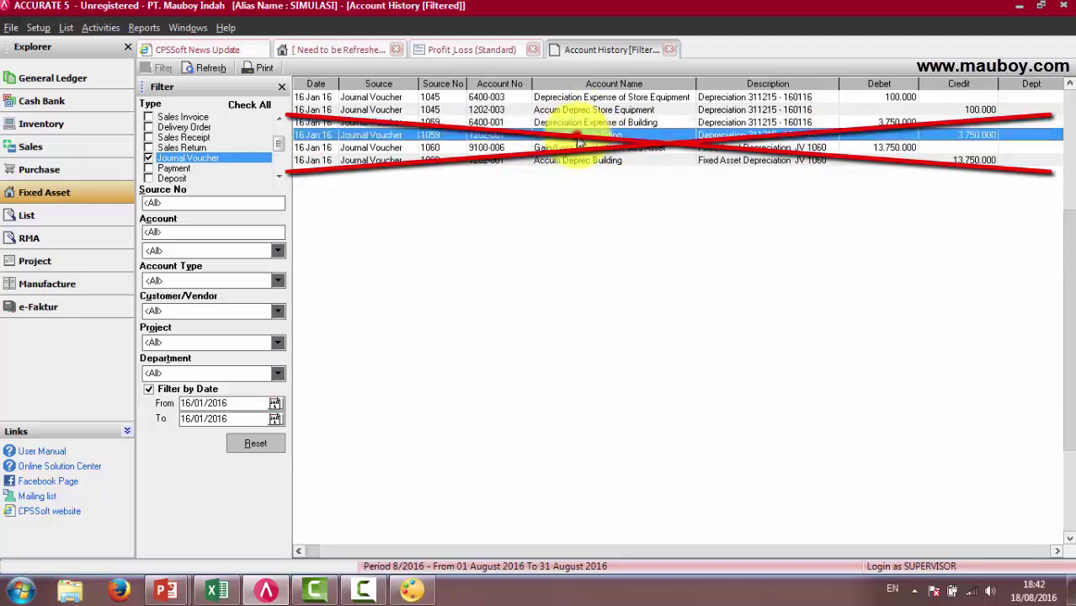
left_click(578, 148)
left_click(577, 161)
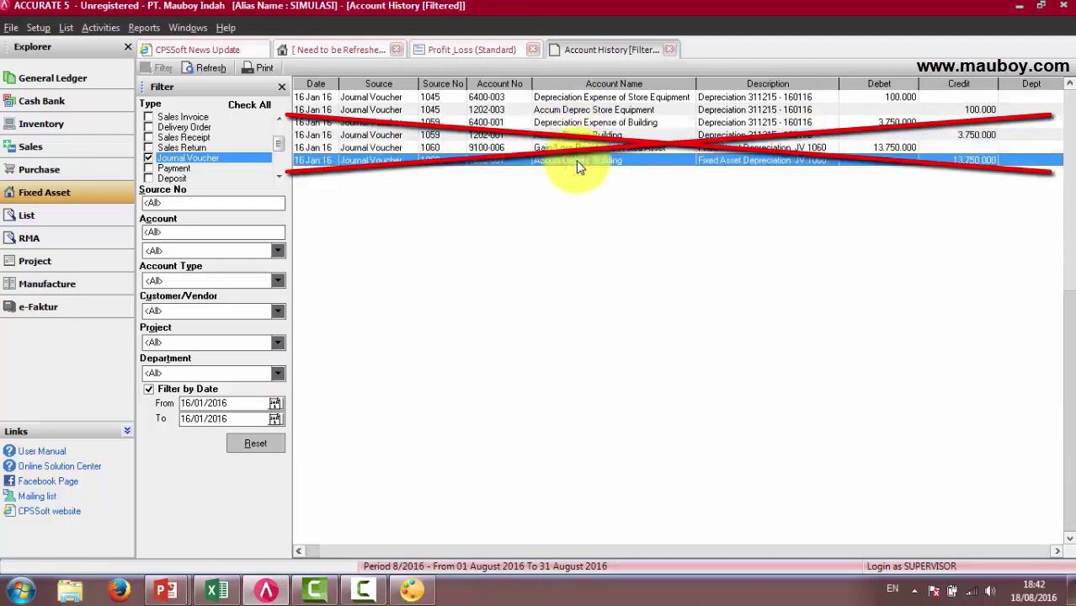
- Refresh the January 2016 Profit & Loss (Standard) report and examine its depreciation expense and revaluation gain/loss lines
left_click(480, 50)
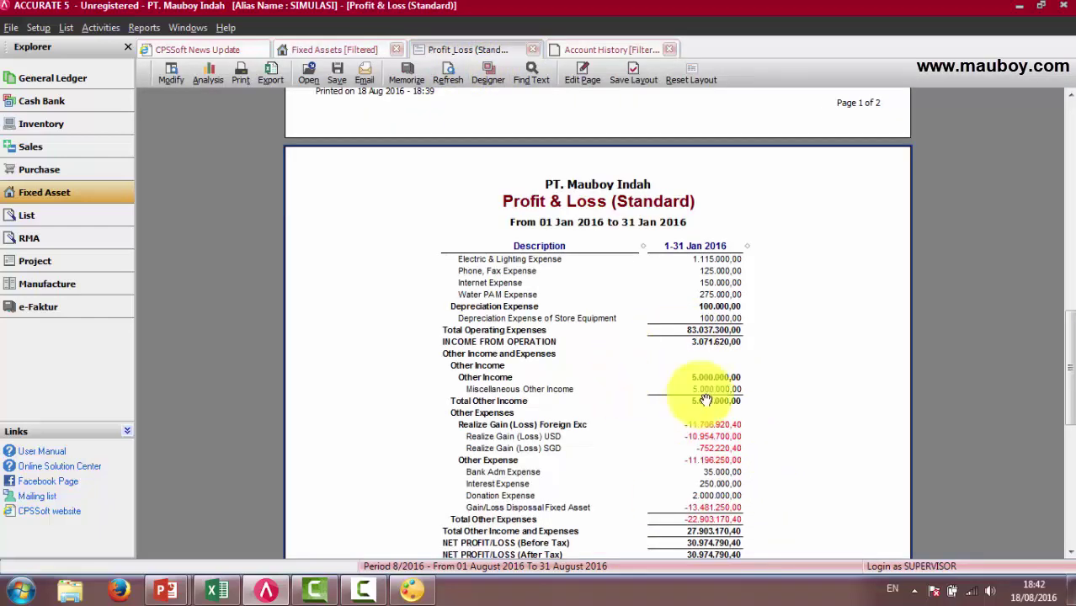
left_click(448, 78)
left_click(1071, 391)
mouse_move(1071, 392)
left_mouse_down()
mouse_move(1063, 517)
mouse_move(1071, 409)
left_mouse_up()
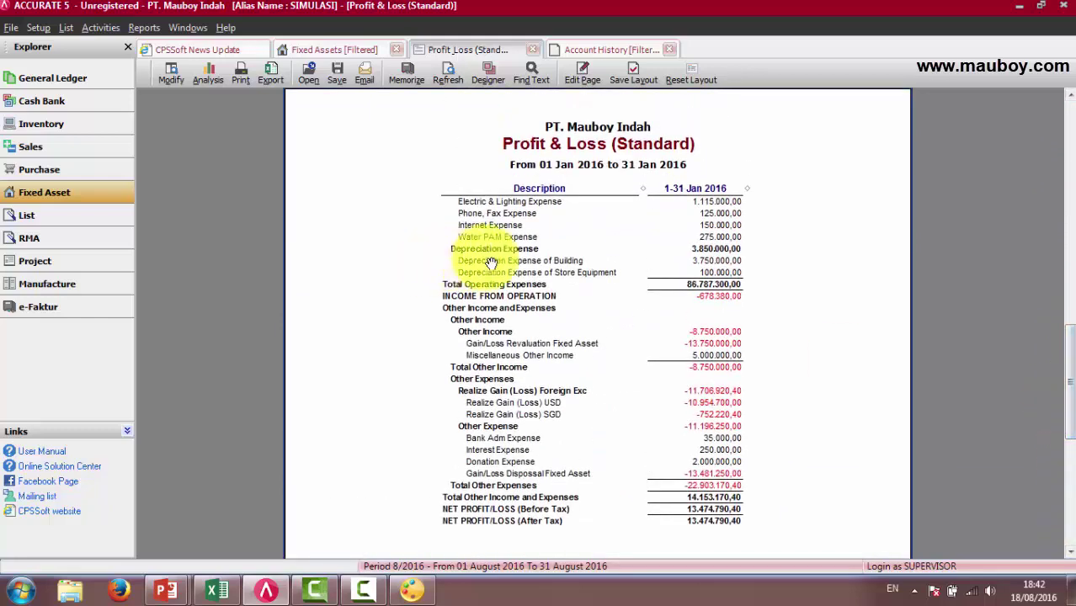
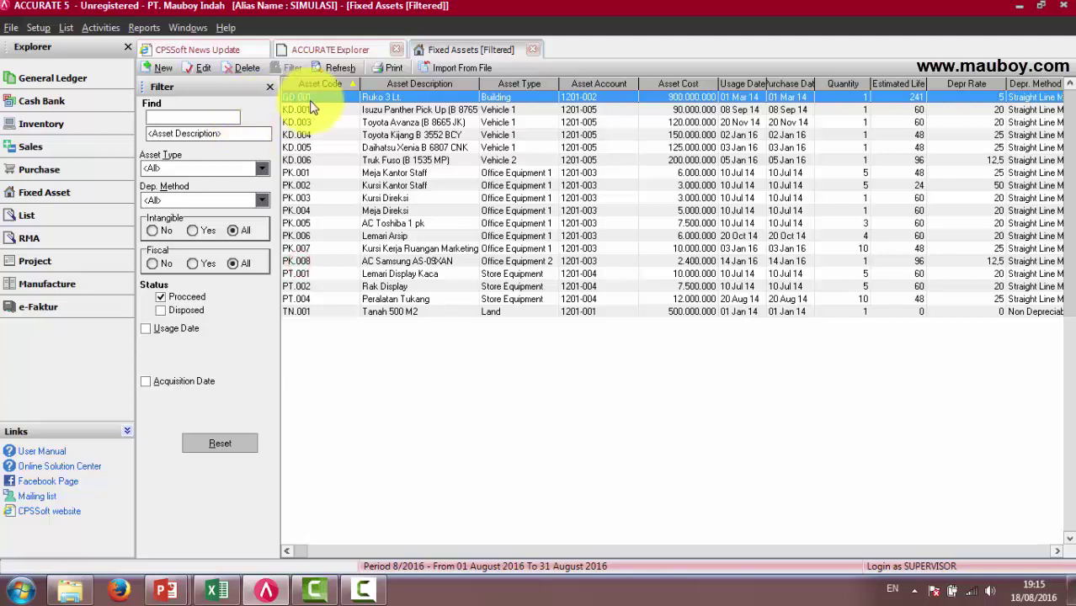
- Check the depreciation amount and accounting book value in the Ruko 3 Lt. asset's expenditures, and save and close the record
double_click(311, 98)
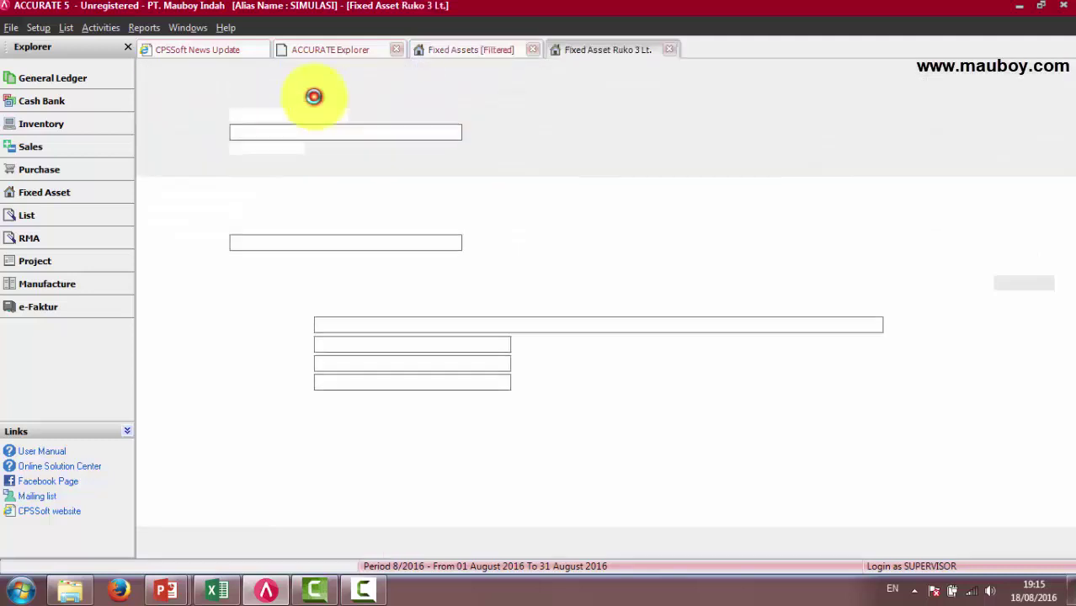
left_click(215, 242)
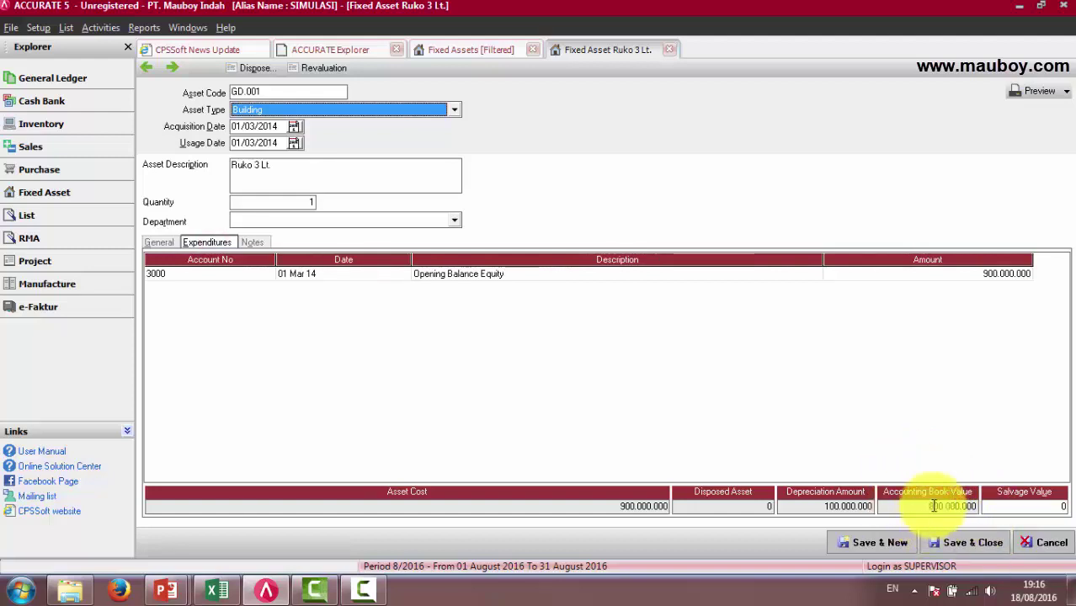
left_click(965, 543)
left_click(975, 543)
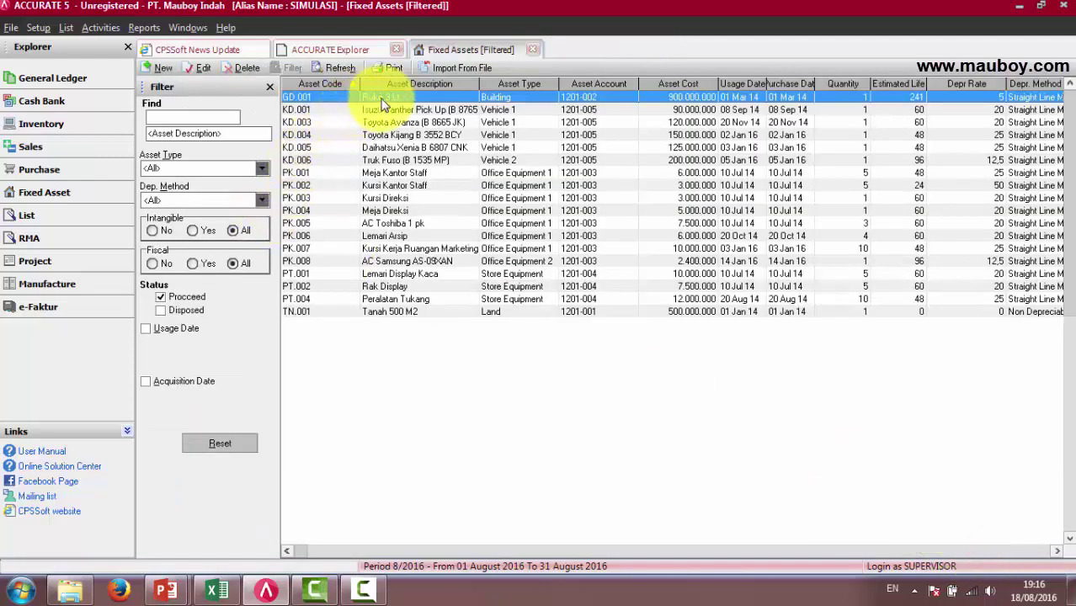
- Delete the last edit of the Ruko 3 Lt. fixed asset, dated 16 Jan 2016
right_click(383, 101)
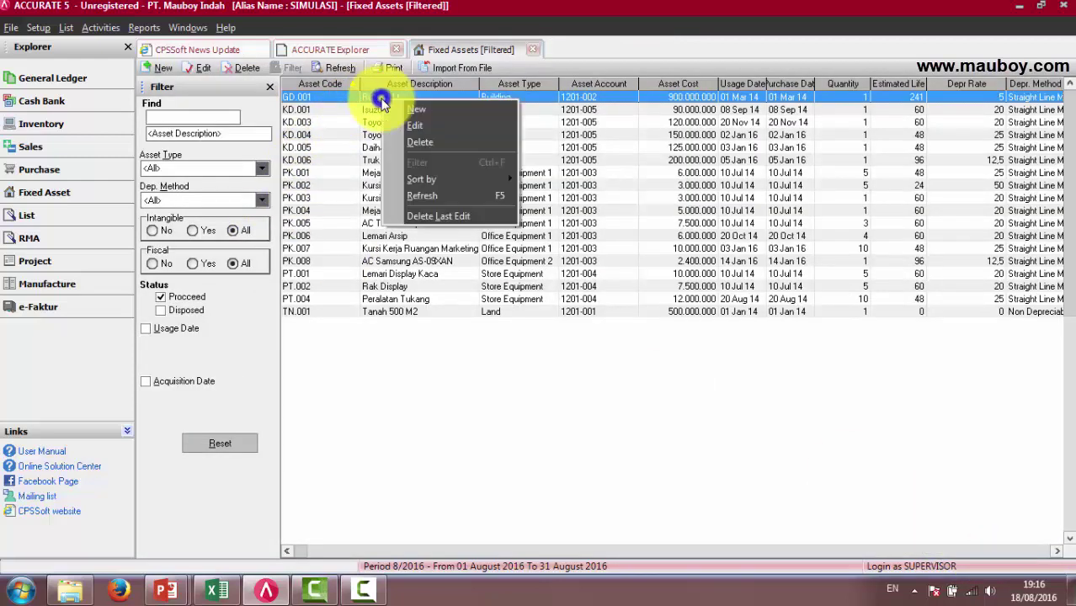
left_click(439, 217)
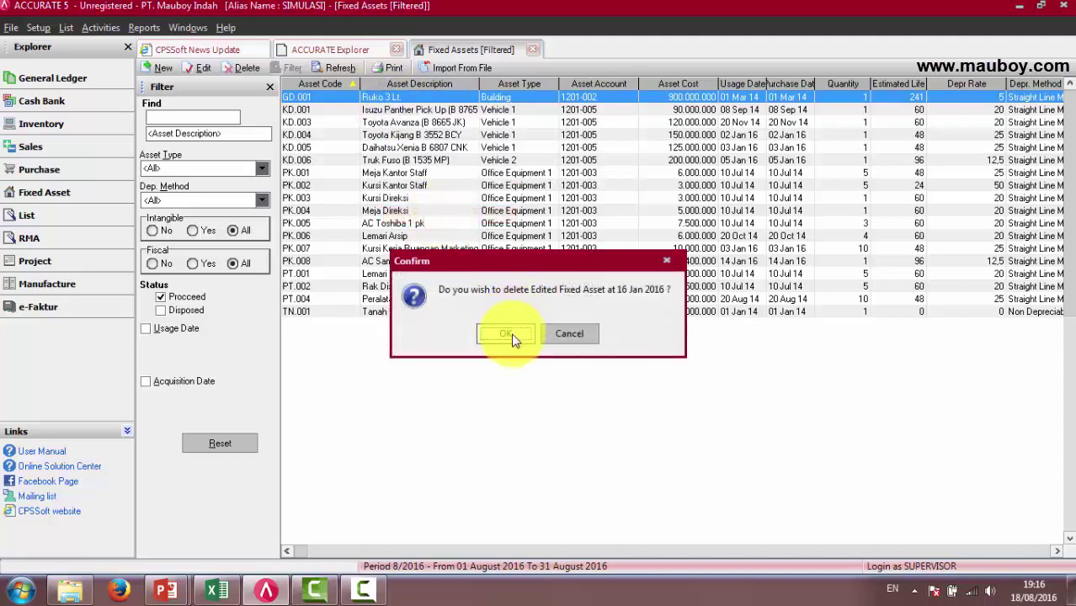
left_click(508, 334)
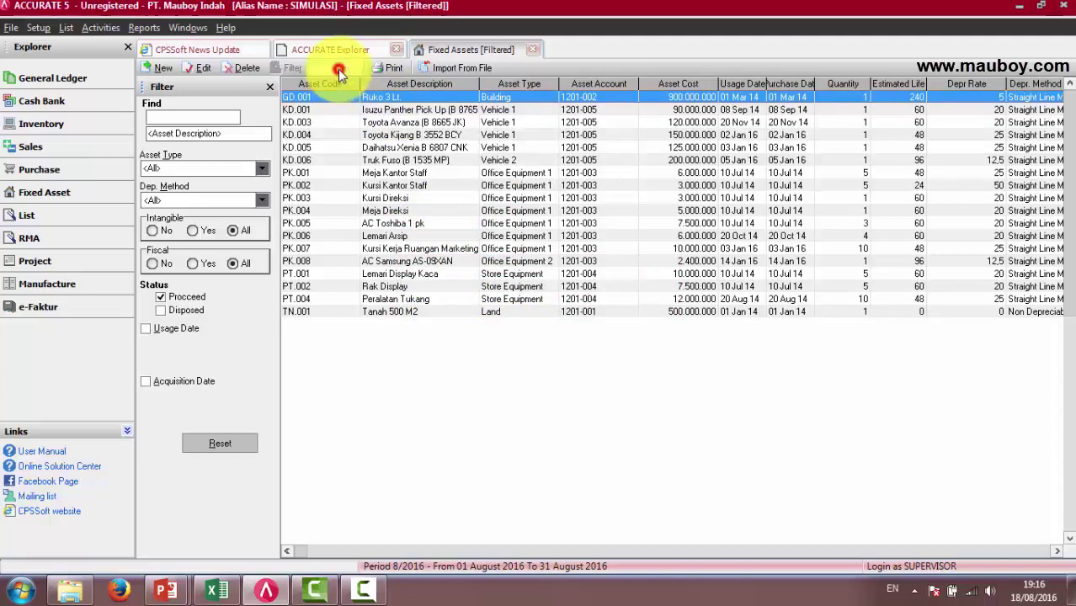
- Reopen the Ruko 3 Lt. asset to check its restored book value under expenditures, and save and close it
double_click(361, 96)
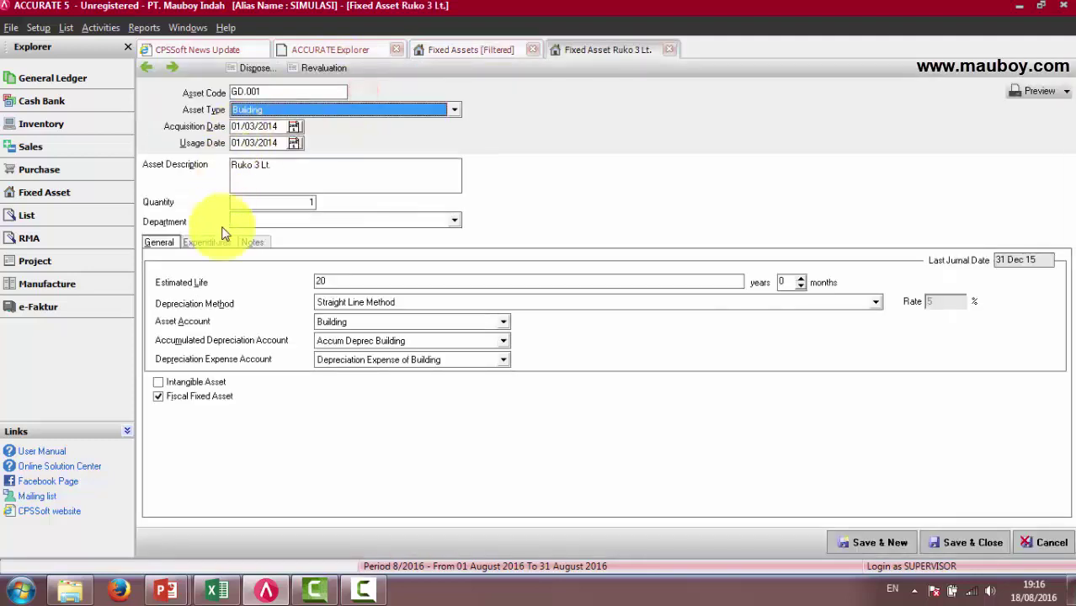
left_click(209, 241)
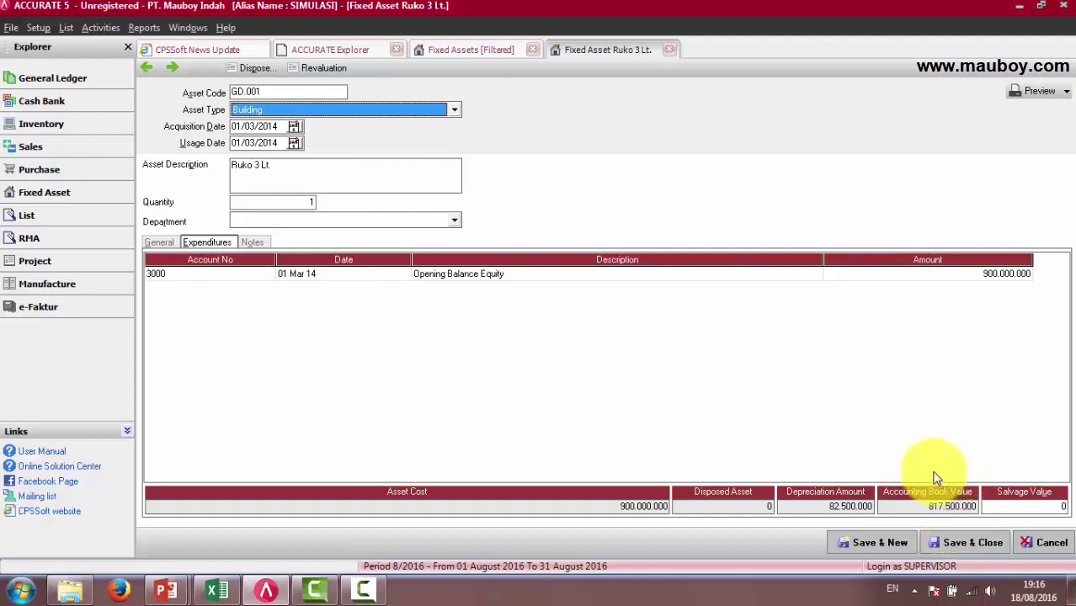
left_click(970, 545)
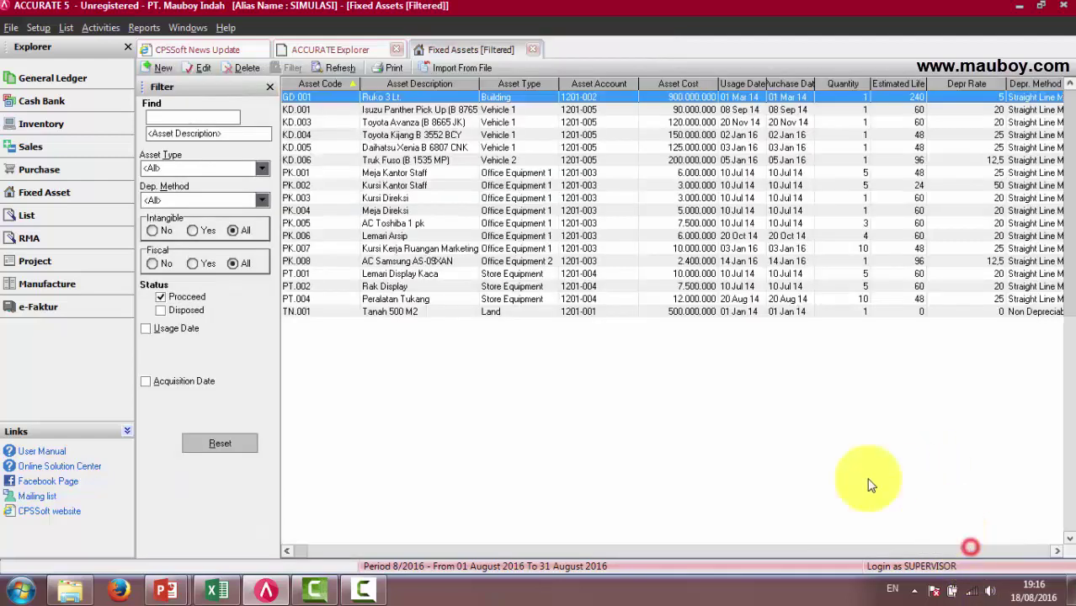
- Open the Ruko 3 Lt. asset record and view its revaluation form without applying a revaluation
double_click(349, 99)
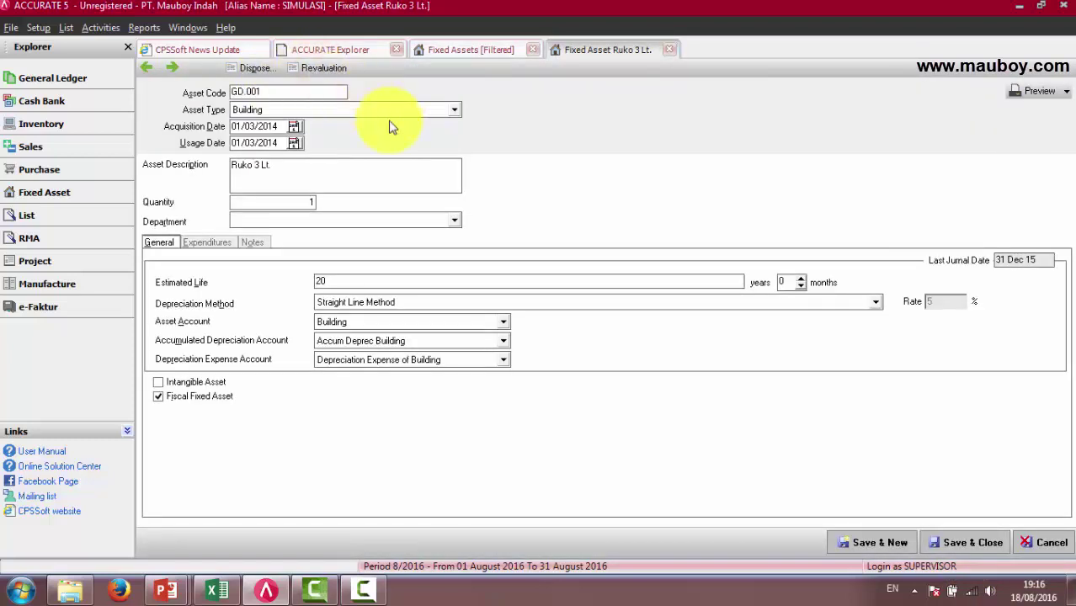
left_click(309, 69)
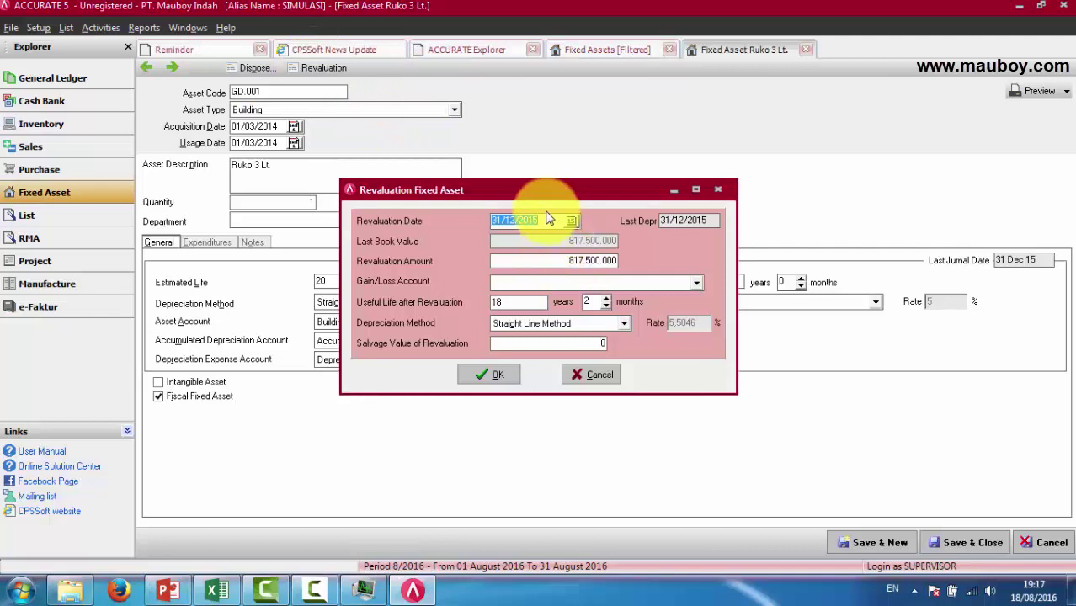
left_click(596, 375)
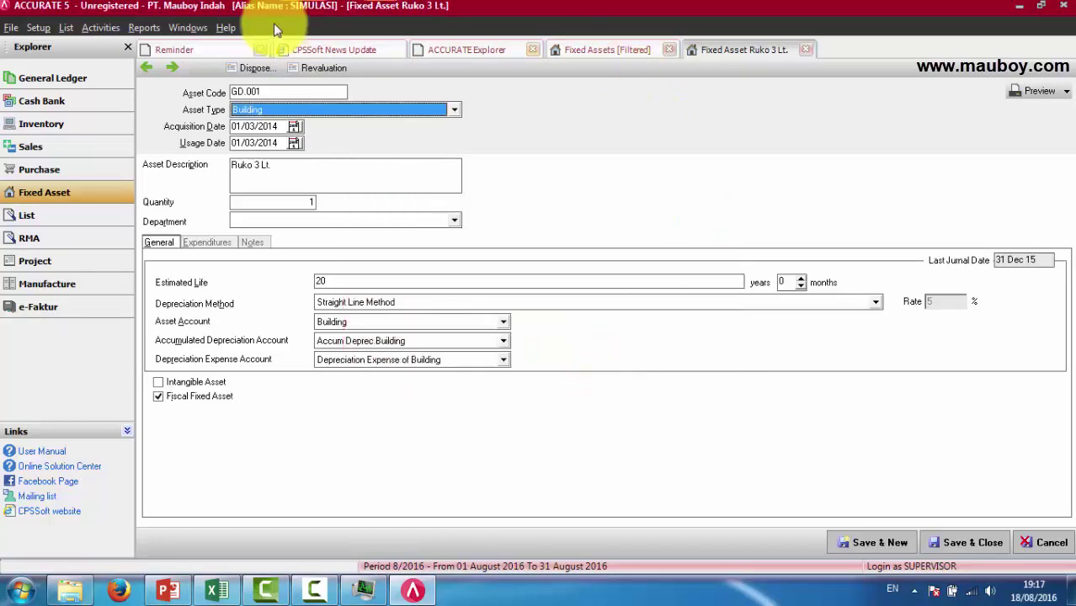
- Generate the Profit & Loss (Standard) report from 01/01/2016 to 31/01/2016 and review its other income and expenses
left_click(143, 28)
left_click(144, 42)
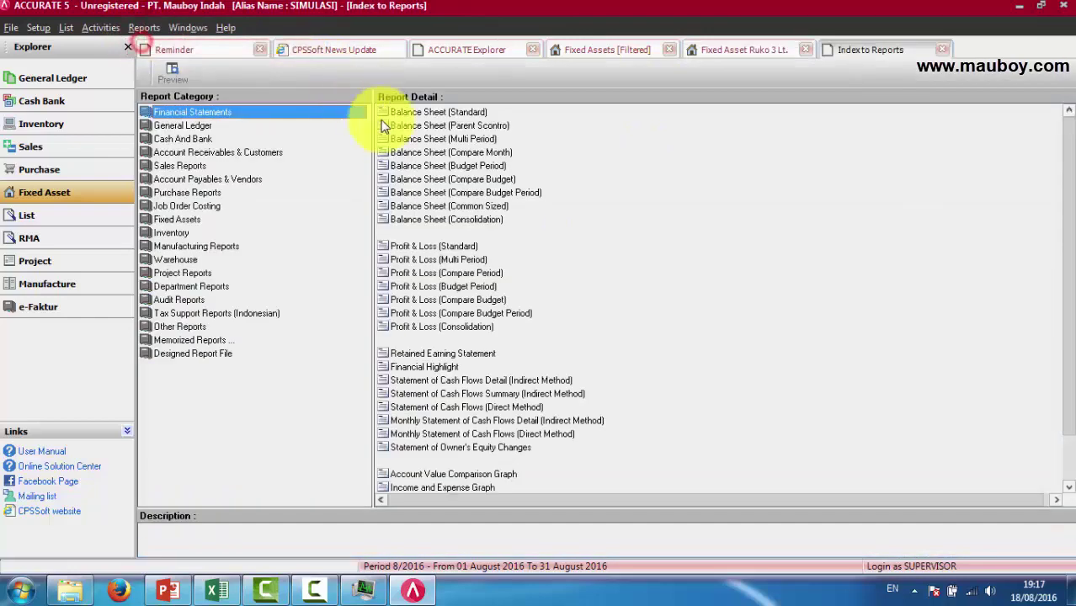
double_click(428, 245)
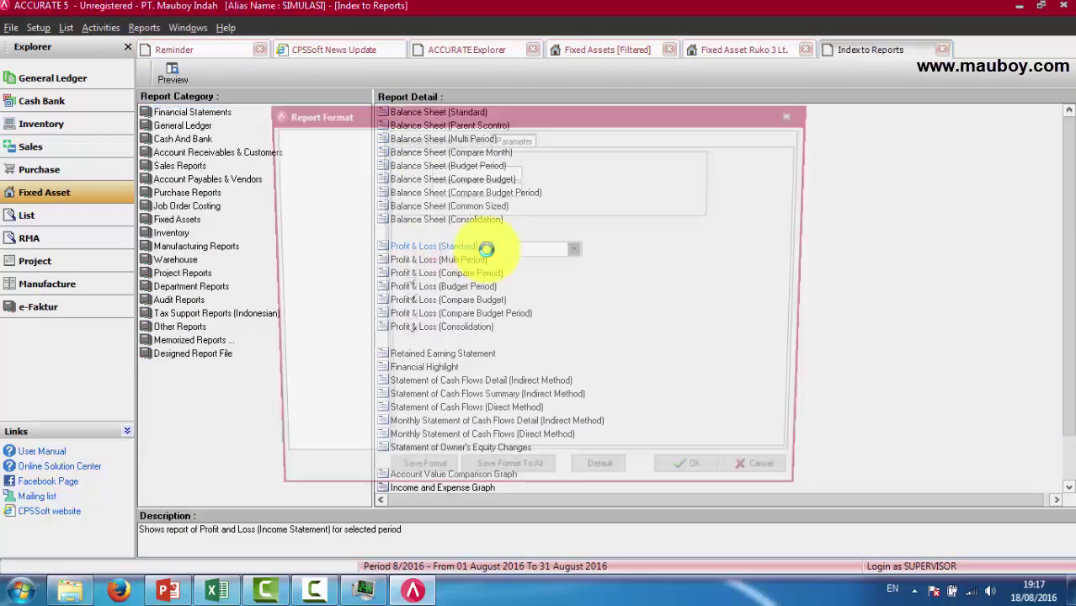
left_click(482, 169)
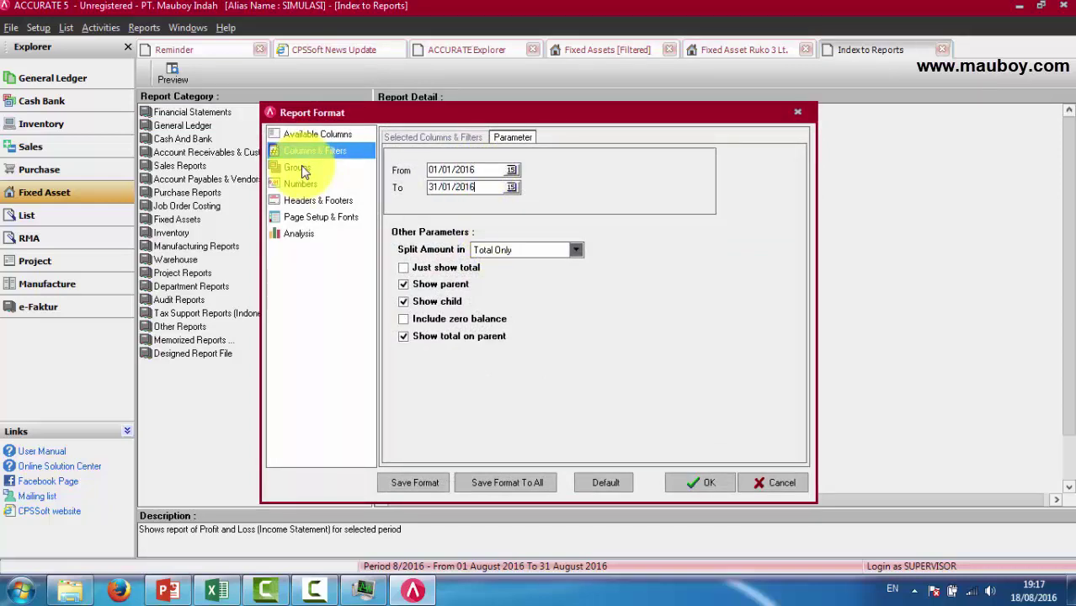
key("Return")
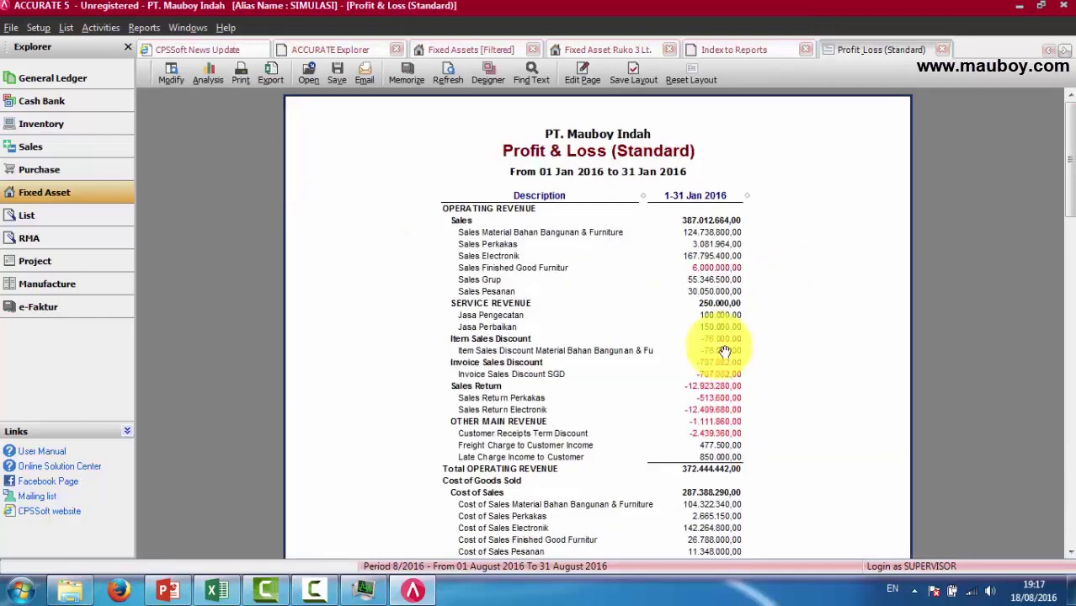
left_click_drag(1064, 204, 1059, 411)
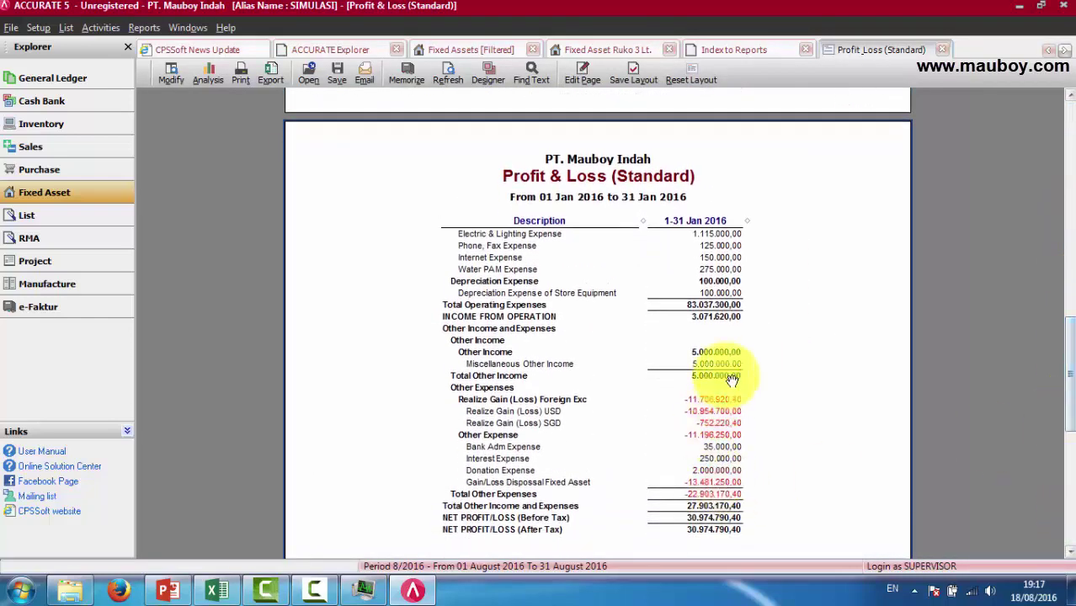
- Start a revaluation of the Ruko 3 Lt. asset dated 16/01/2016 with a revaluation amount of 850.000.000
left_click(587, 52)
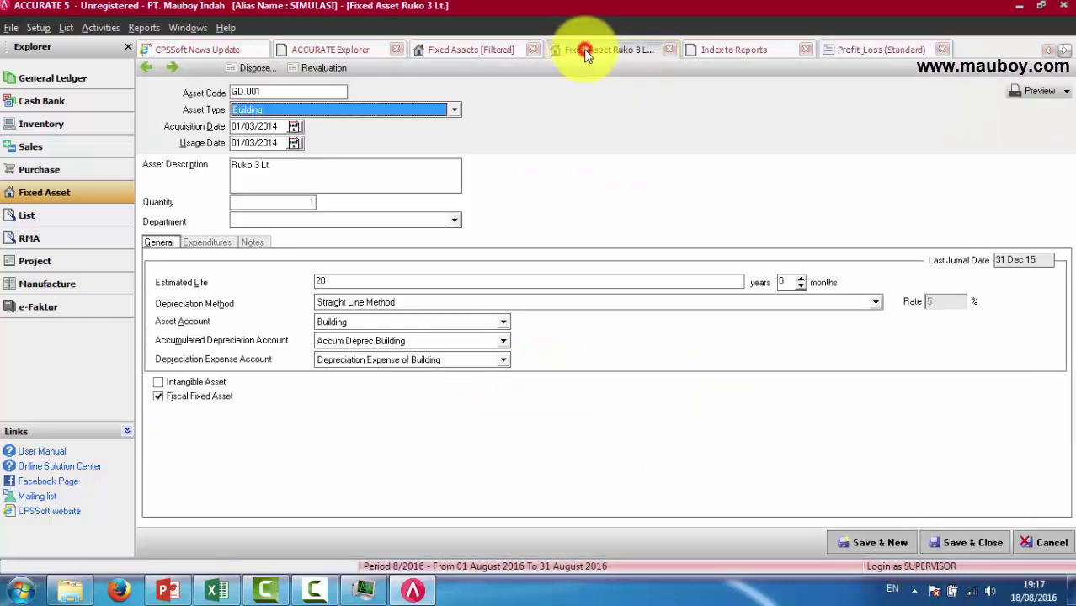
left_click(424, 48)
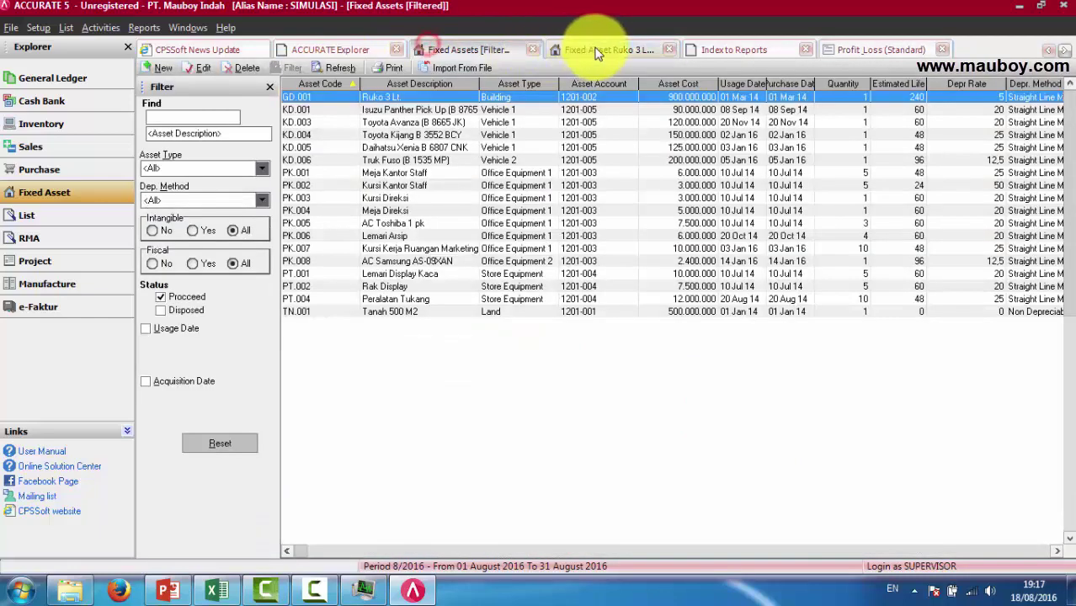
left_click(595, 53)
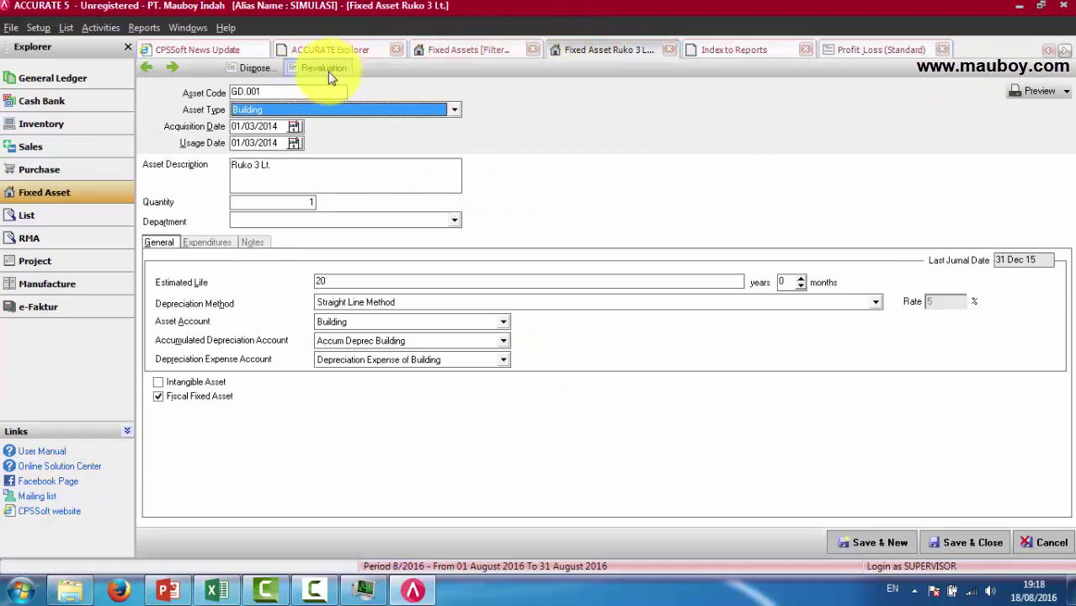
left_click(323, 67)
left_click(553, 221)
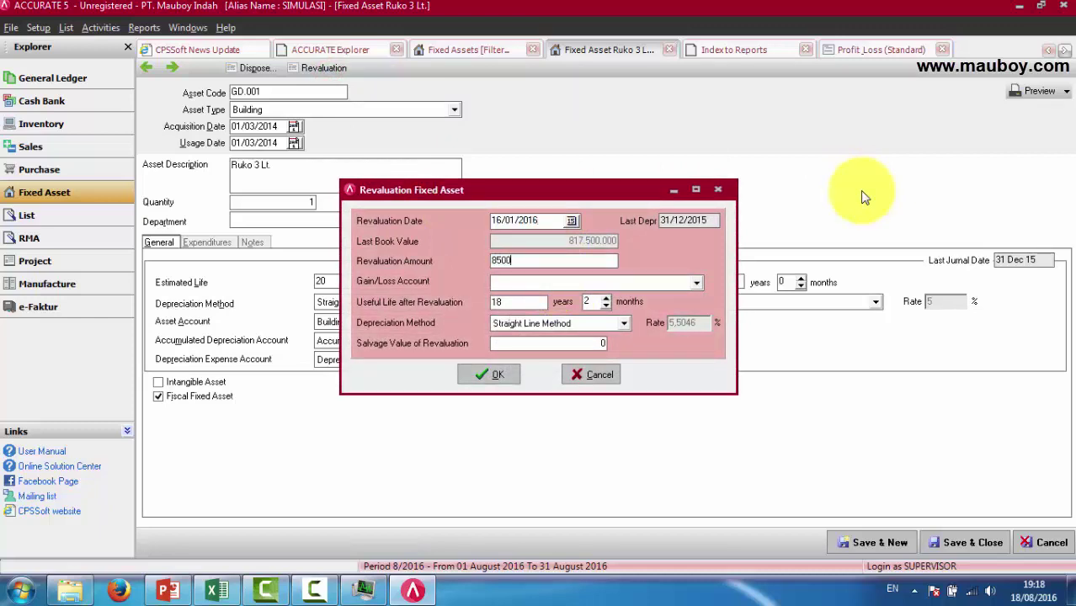
type("0000")
key("Tab")
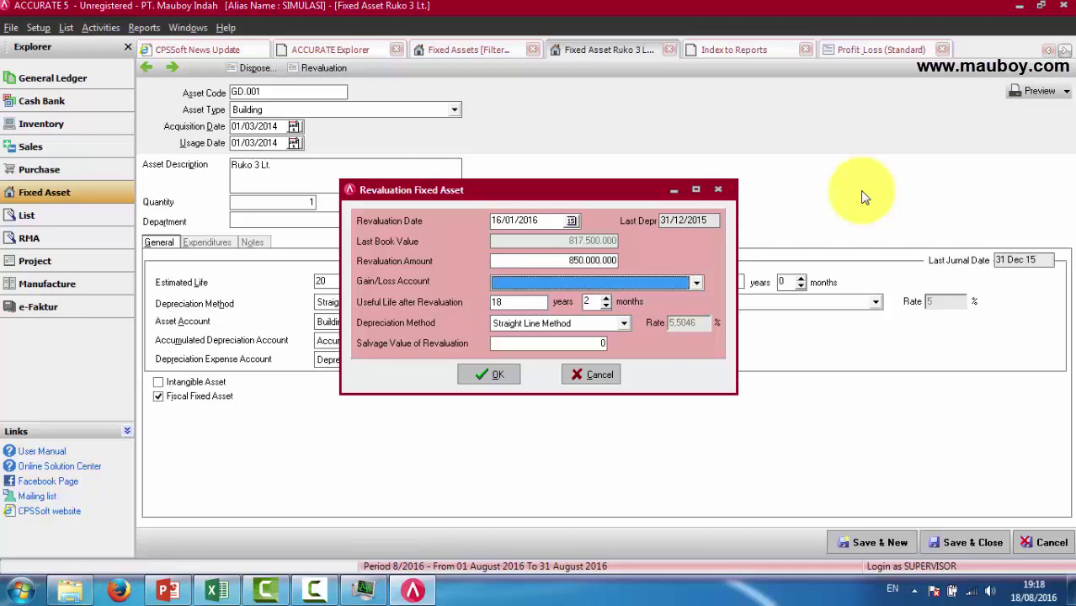
- Assign the Gain/Loss Revaluation Fixed Asset account, apply the revaluation, and save and close the Ruko 3 Lt. asset
type("Gain")
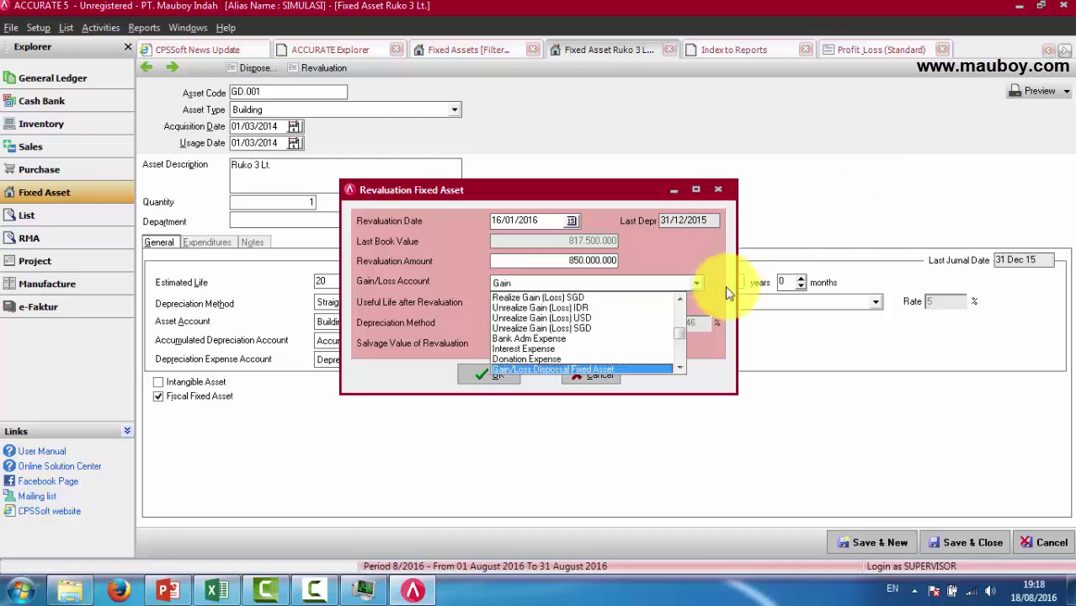
left_click(581, 369)
key("alt+Down")
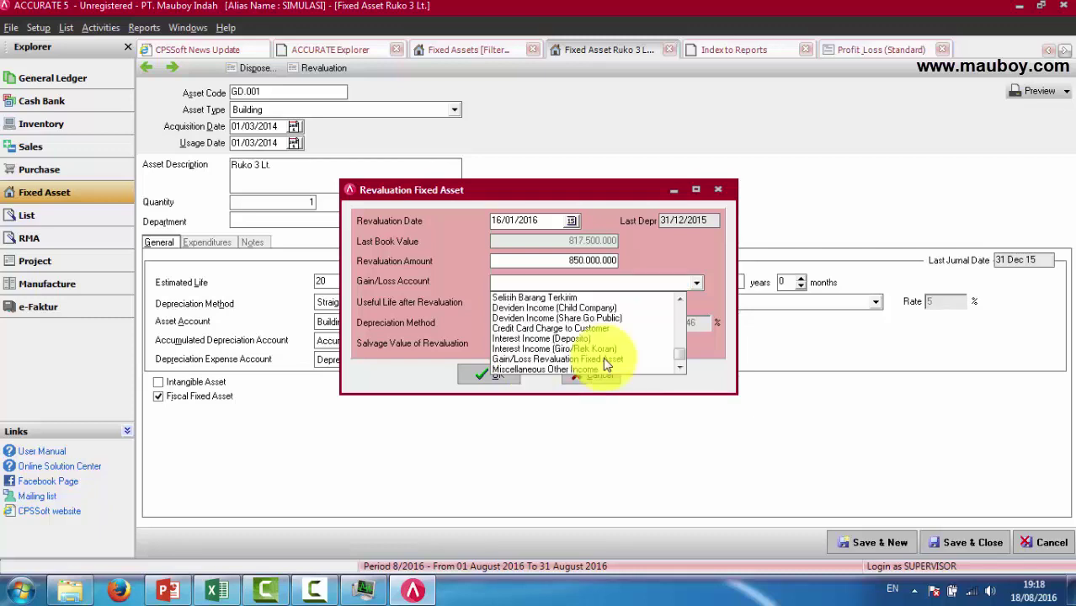
left_click(602, 358)
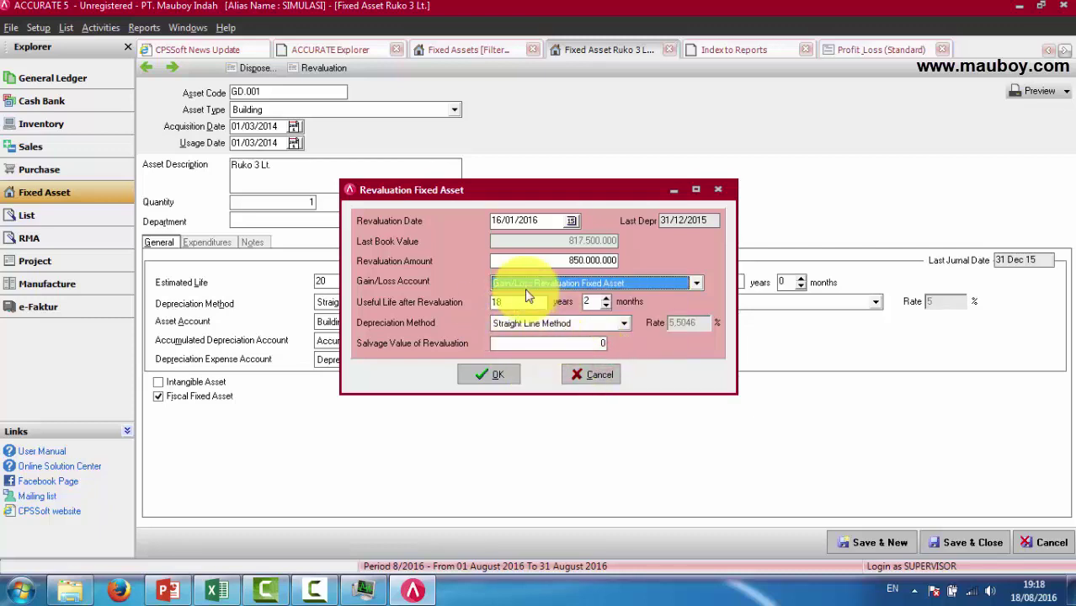
left_click(497, 377)
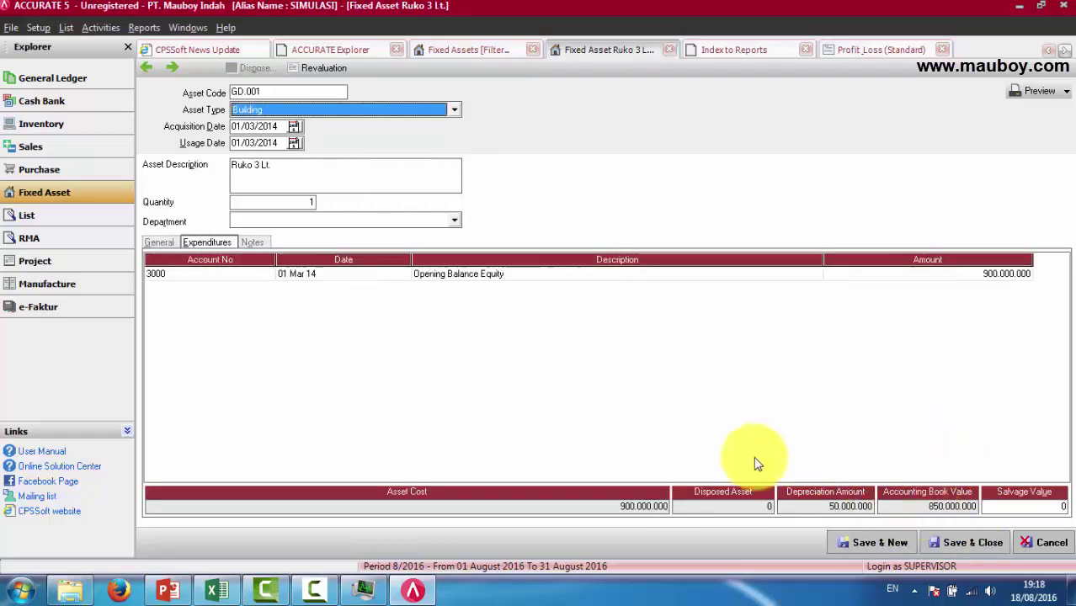
left_click(964, 543)
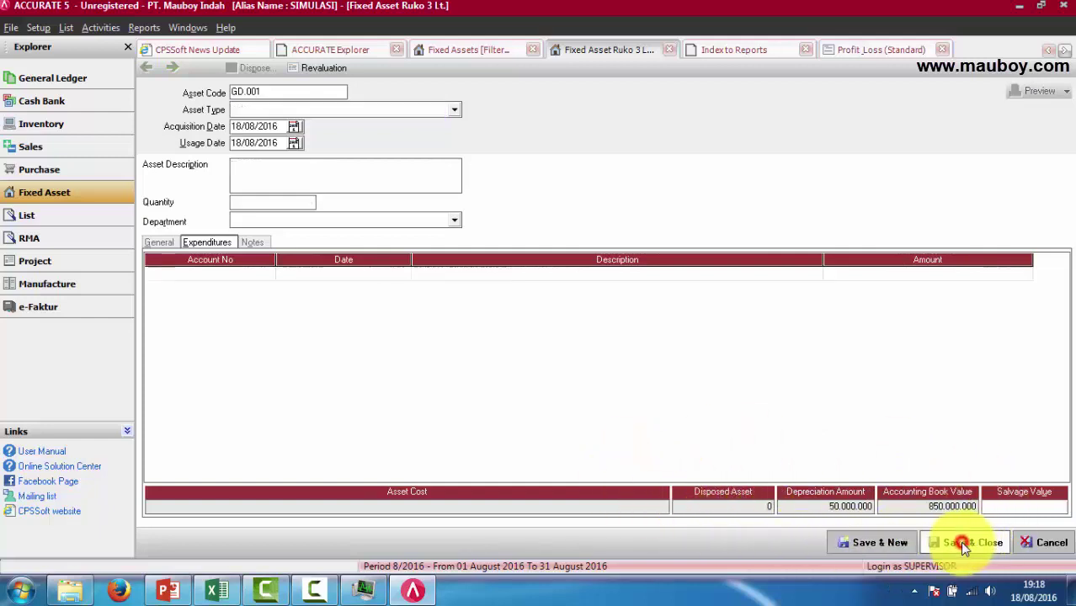
- Close the report index and open Account History filtered from 16/01/2016 to 16/01/2016
left_click(733, 49)
left_click(801, 49)
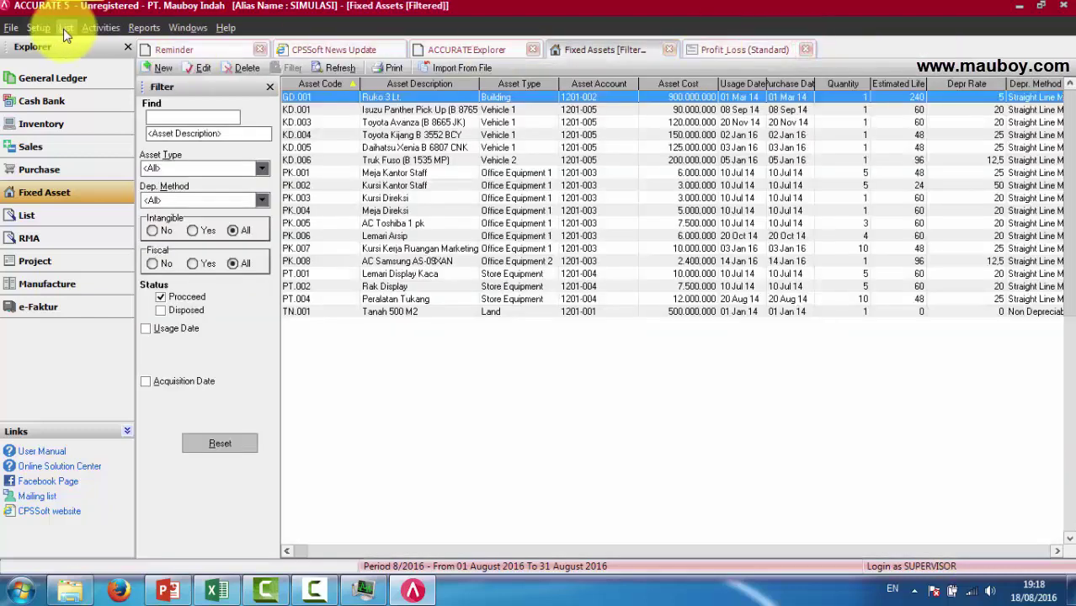
left_click(64, 28)
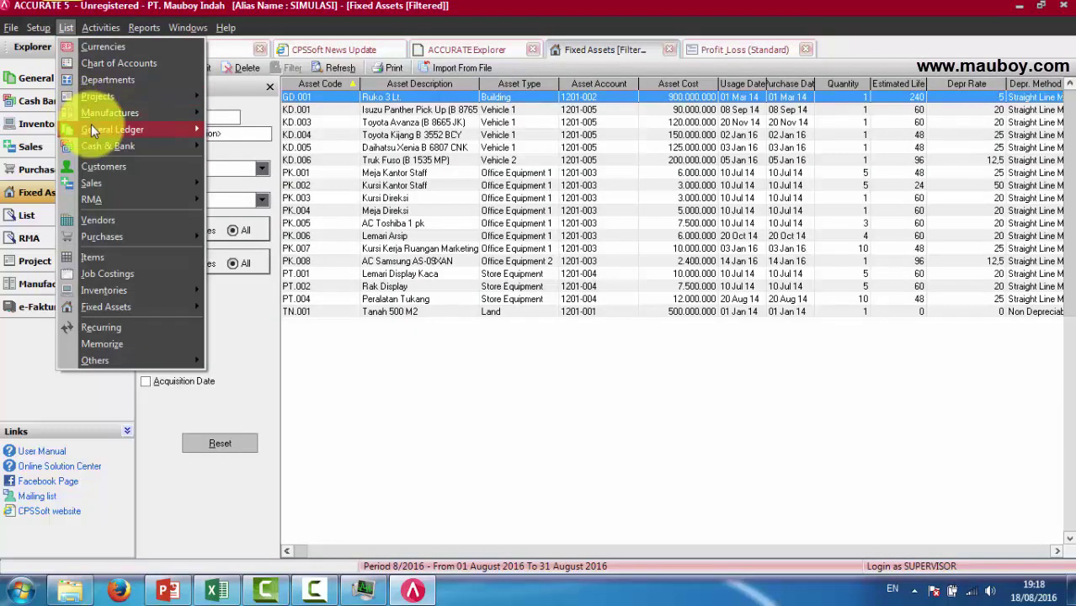
mouse_move(91, 126)
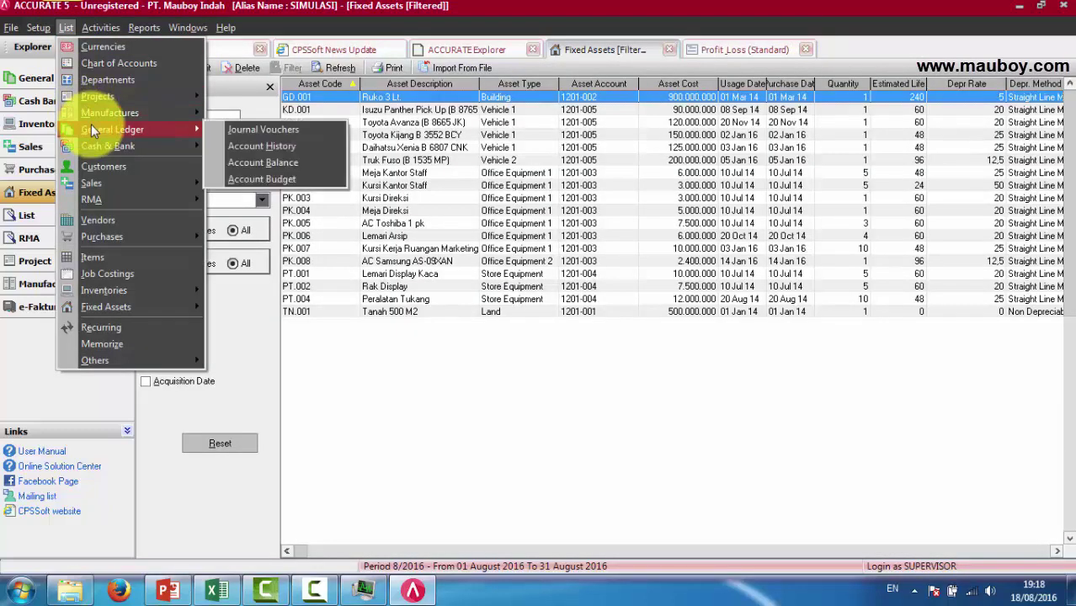
left_click(248, 146)
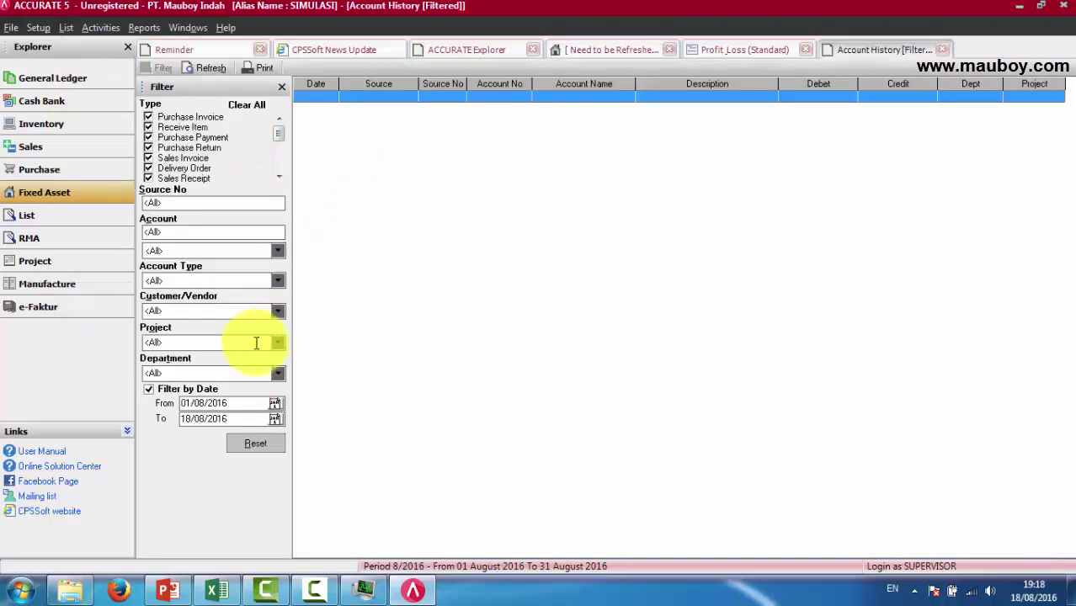
left_click(229, 403)
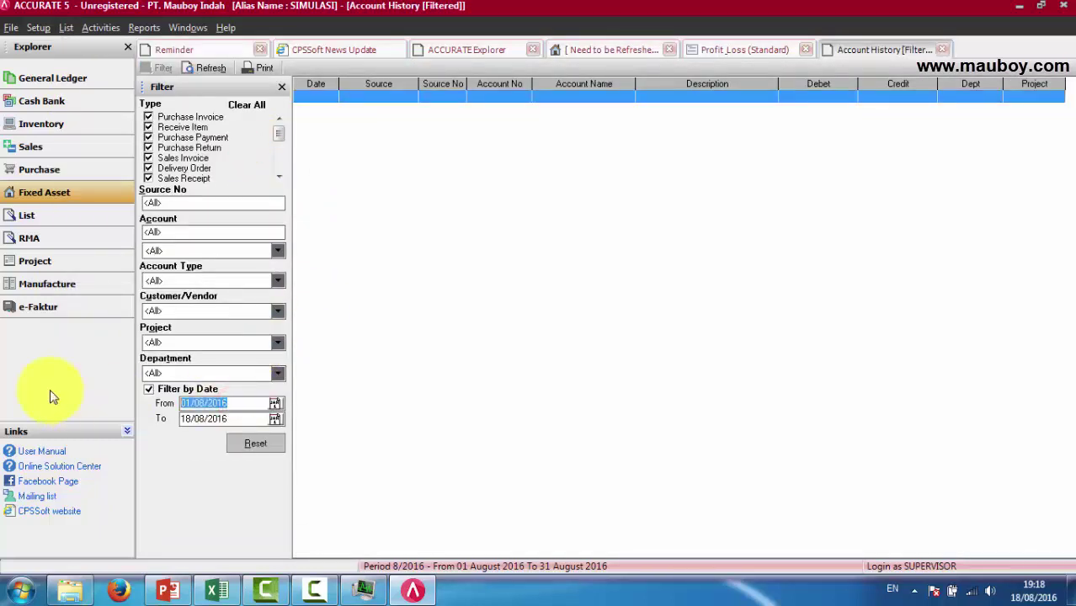
type("16/01/2016")
key("Tab")
type("16/01/2016")
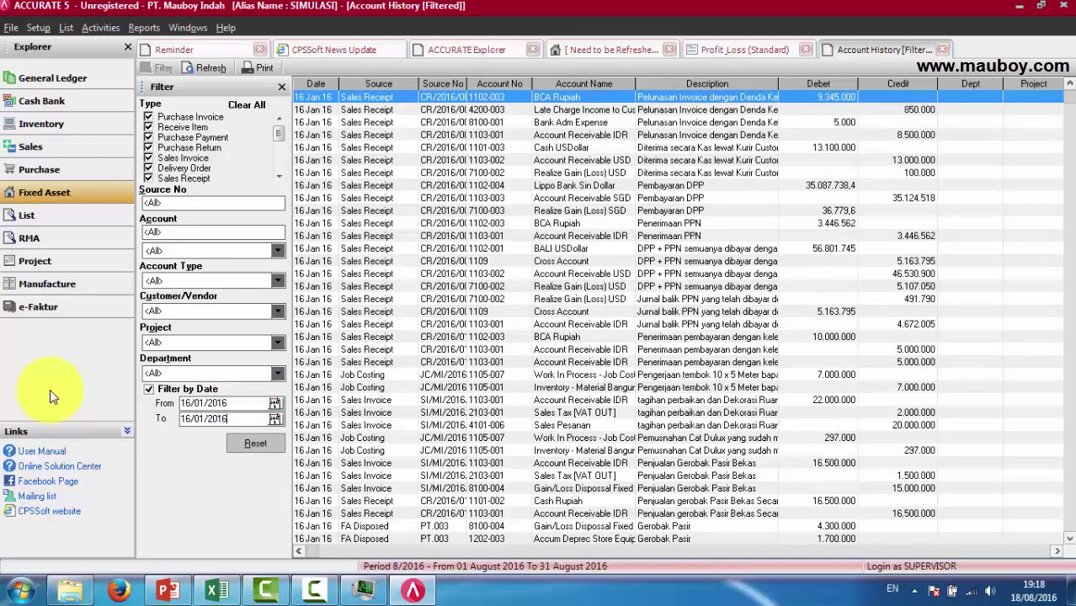
- Limit the account history to the Journal Voucher transaction type only
left_click(235, 110)
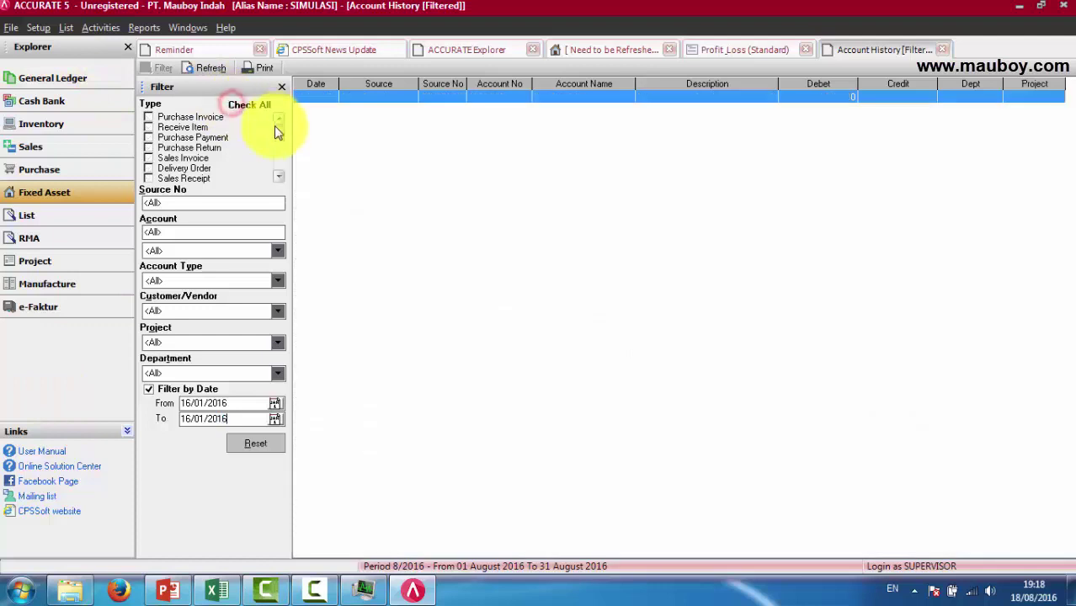
left_click_drag(277, 133, 278, 139)
left_click(150, 168)
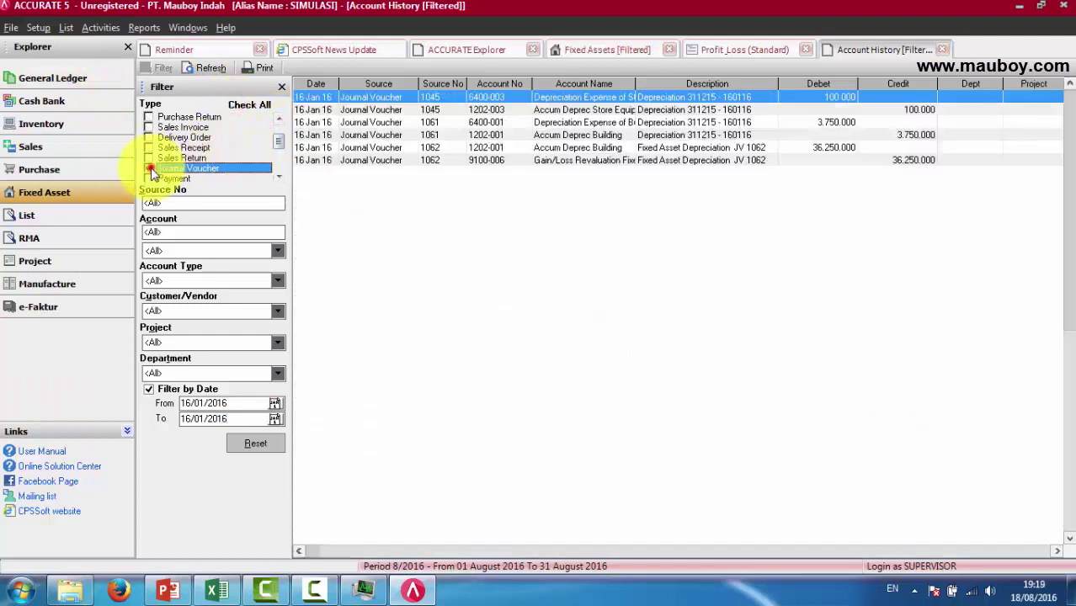
- Examine the debit and credit lines of the Ruko 3 Lt. revaluation journal, widening the Description column
left_click(726, 150)
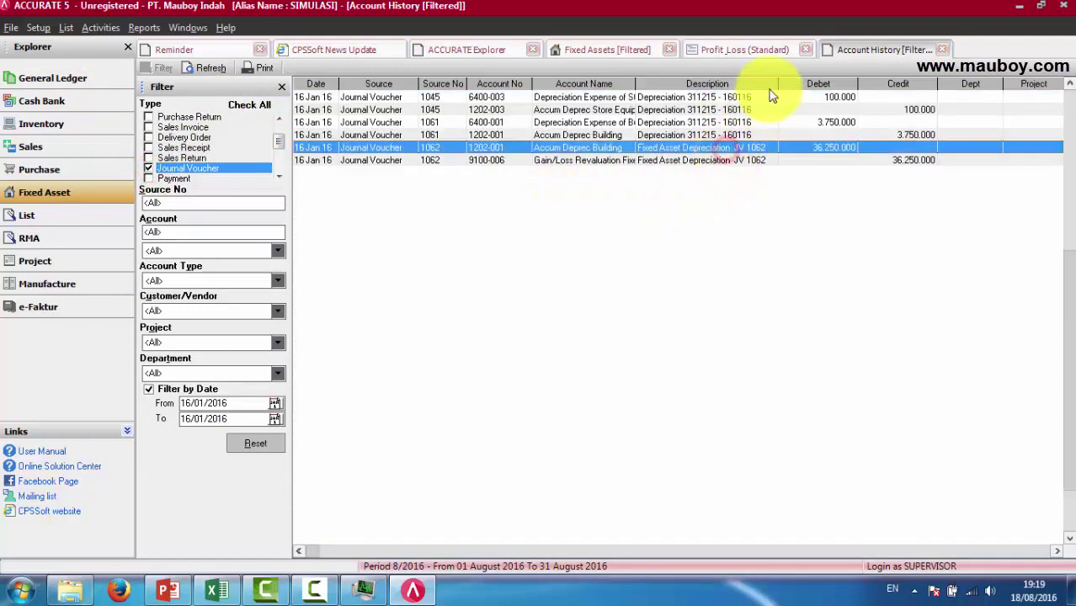
left_click_drag(779, 85, 829, 85)
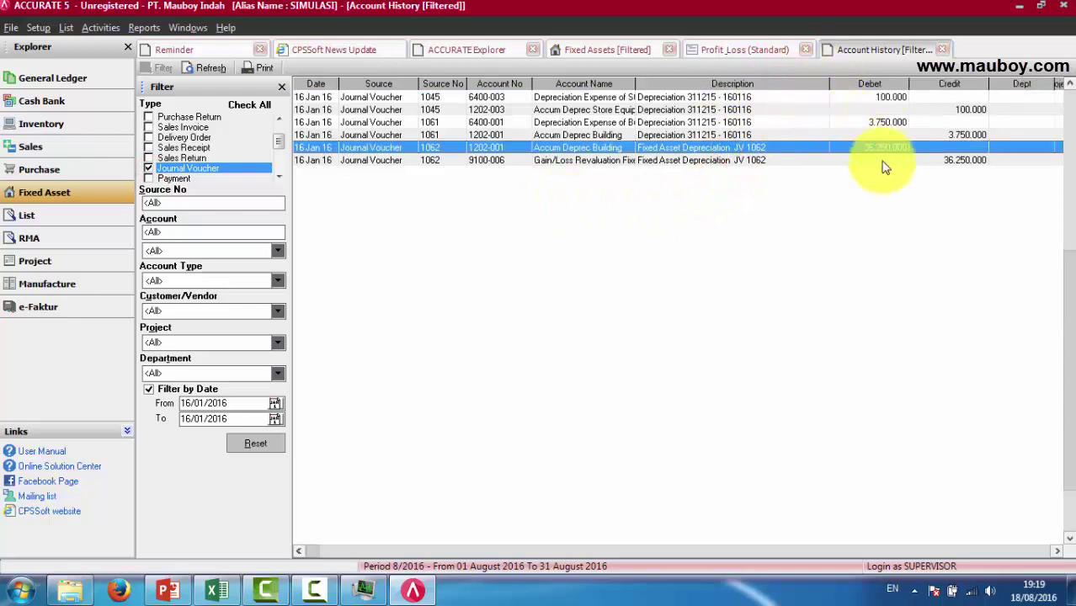
left_click(650, 161)
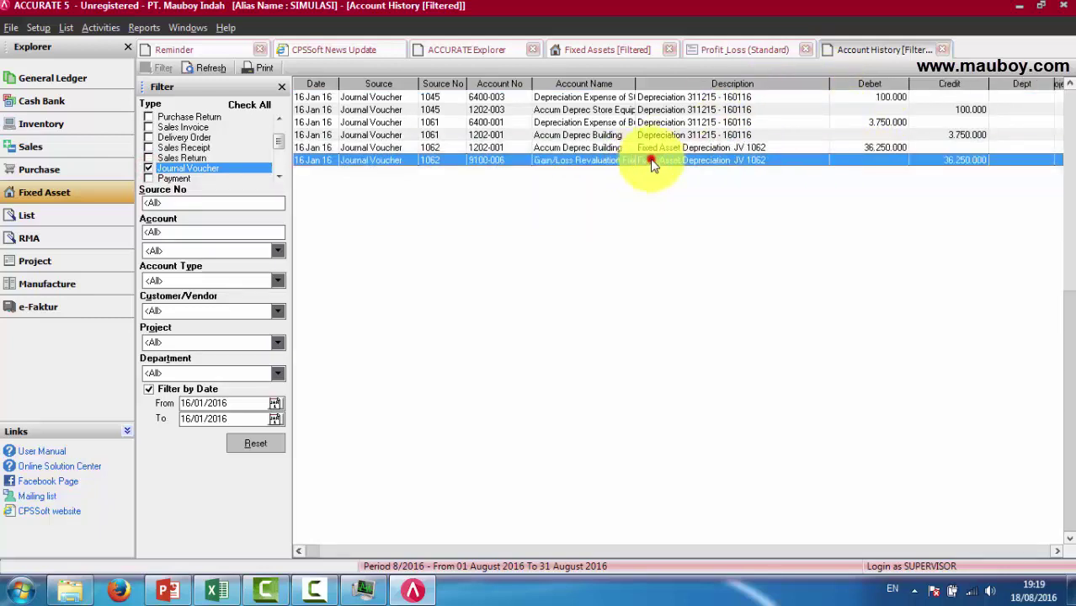
left_click(942, 164)
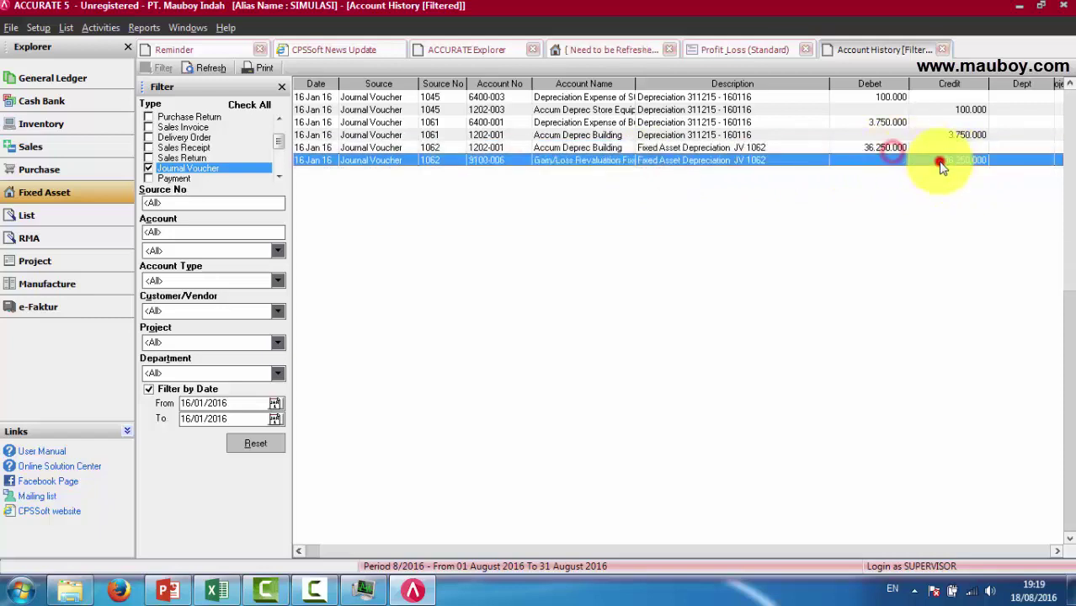
left_click(884, 158)
- Refresh the January 2016 Profit & Loss (Standard) report and examine its other income and building depreciation expense
left_click(768, 51)
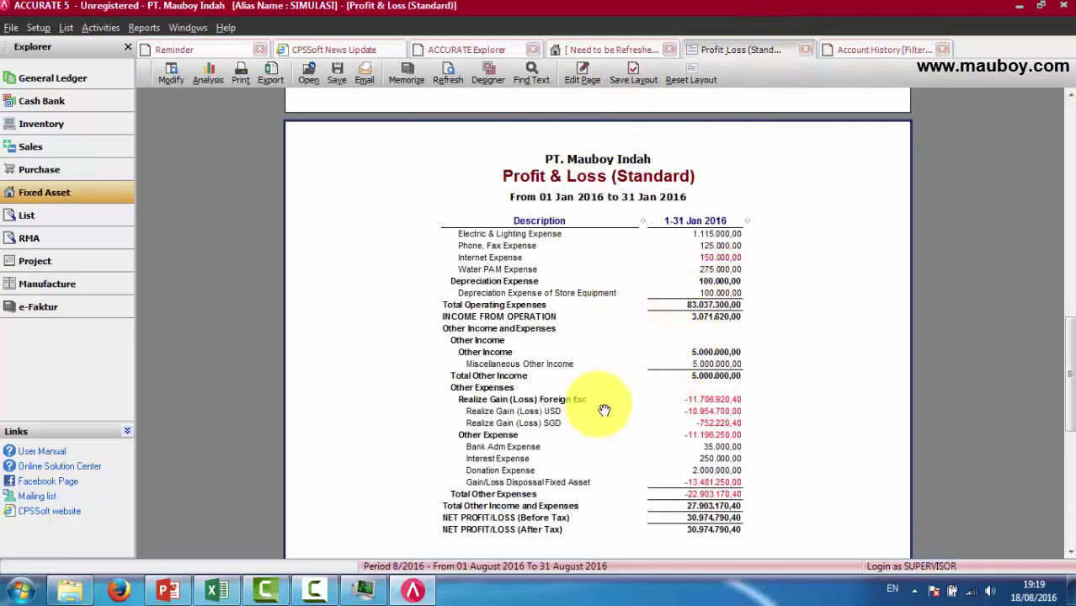
left_click(448, 76)
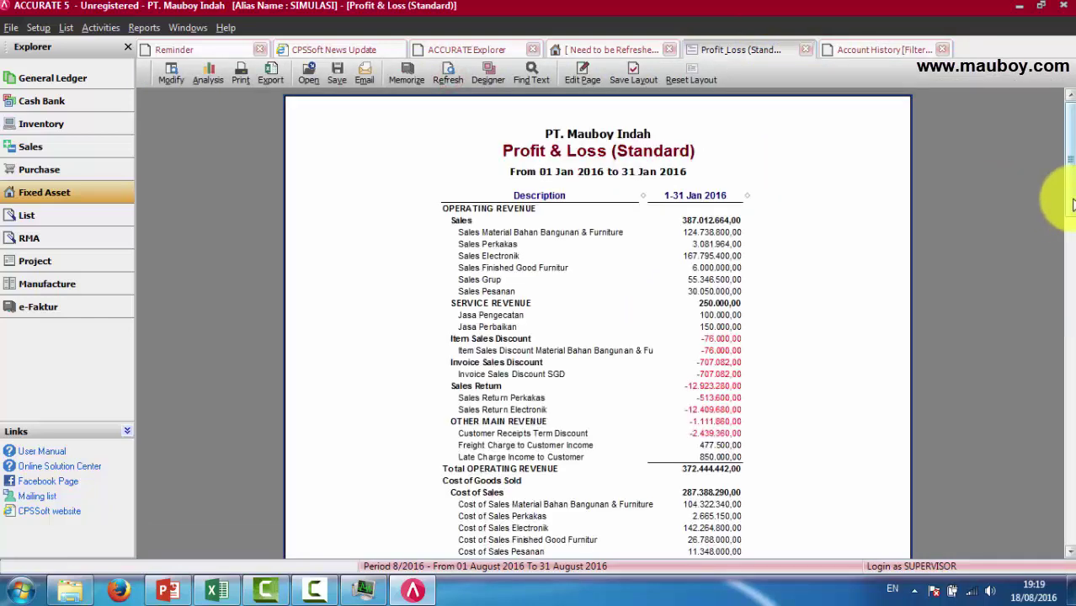
left_click_drag(1072, 205, 1071, 439)
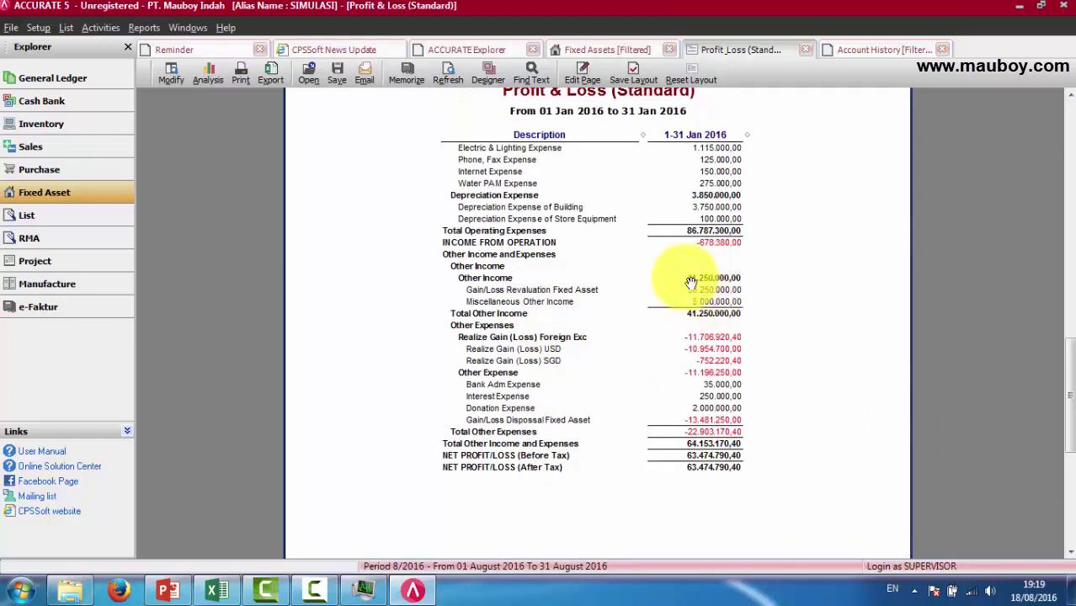
mouse_move(690, 282)
left_mouse_down()
mouse_move(720, 294)
mouse_move(696, 288)
left_mouse_up()
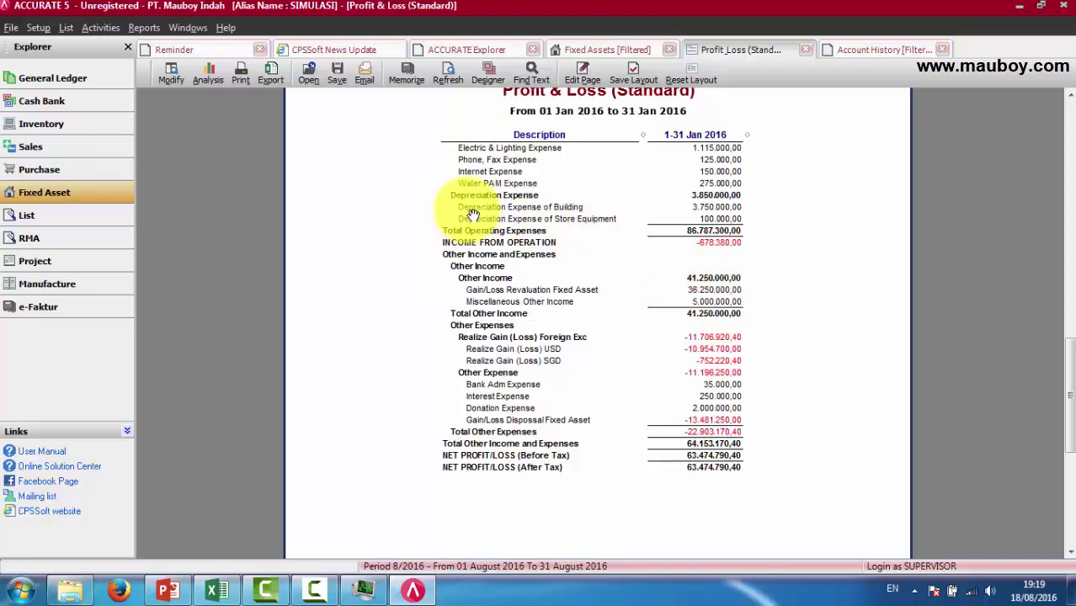
left_click_drag(473, 214, 870, 91)
- Close the Account History, Profit & Loss, Fixed Assets and ACCURATE Explorer windows
left_click(882, 51)
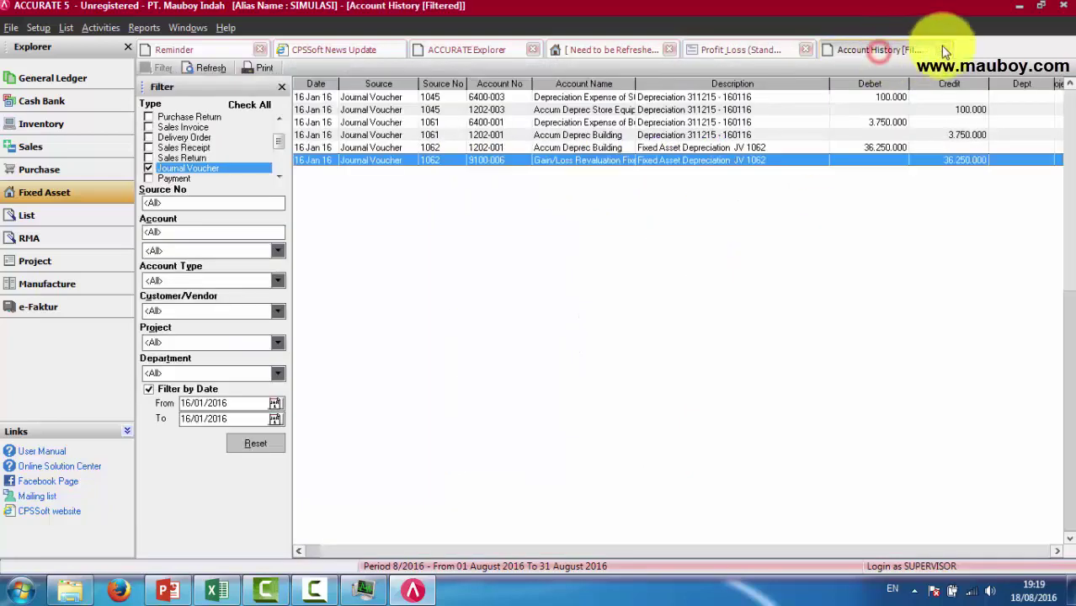
left_click(942, 47)
left_click(806, 49)
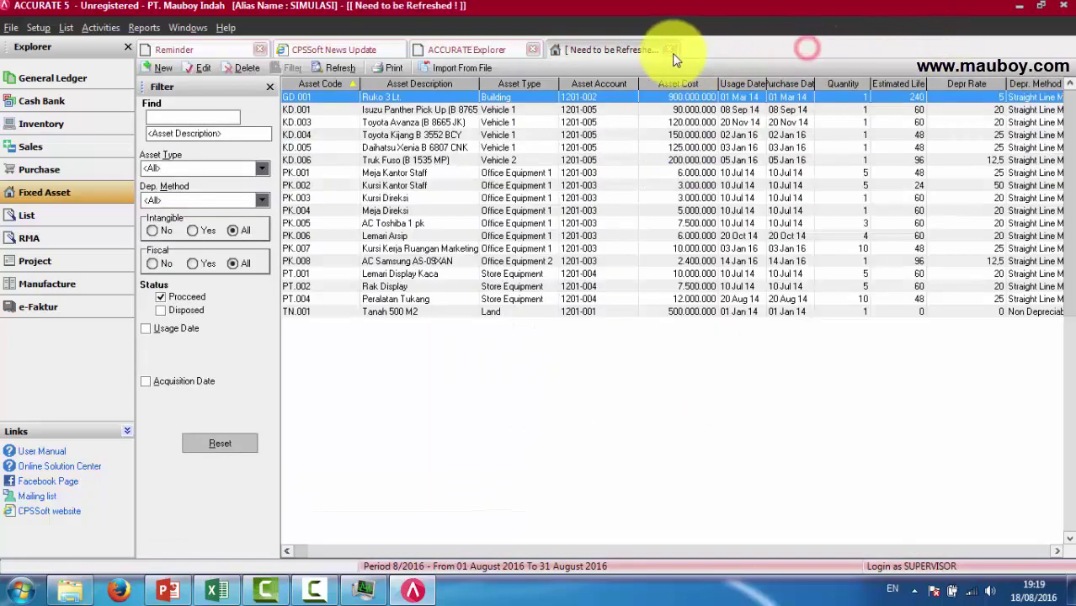
left_click(670, 50)
left_click(530, 49)
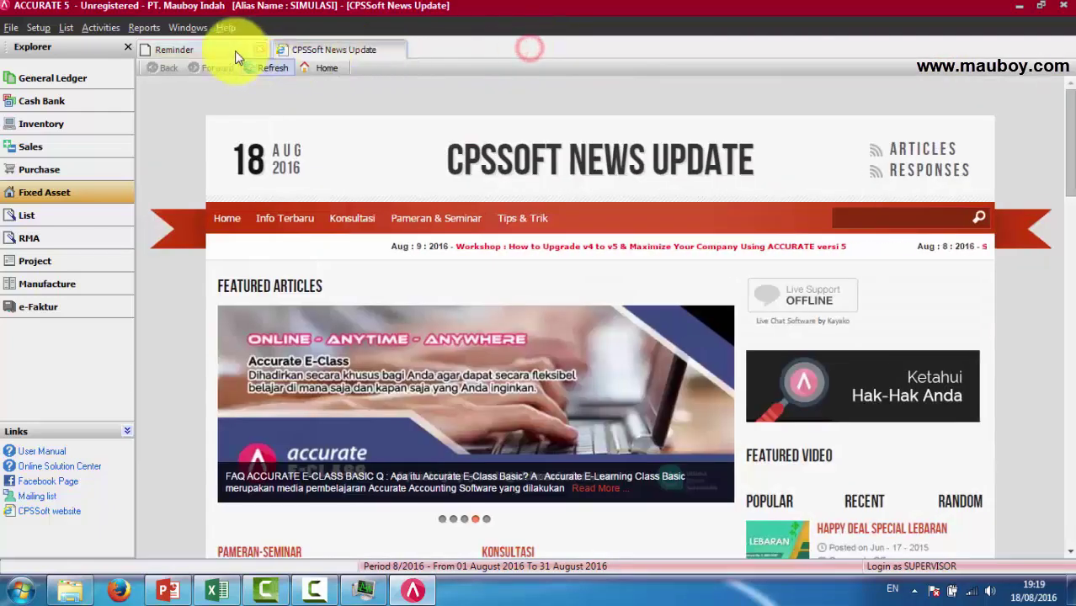
left_click(235, 50)
left_click(316, 50)
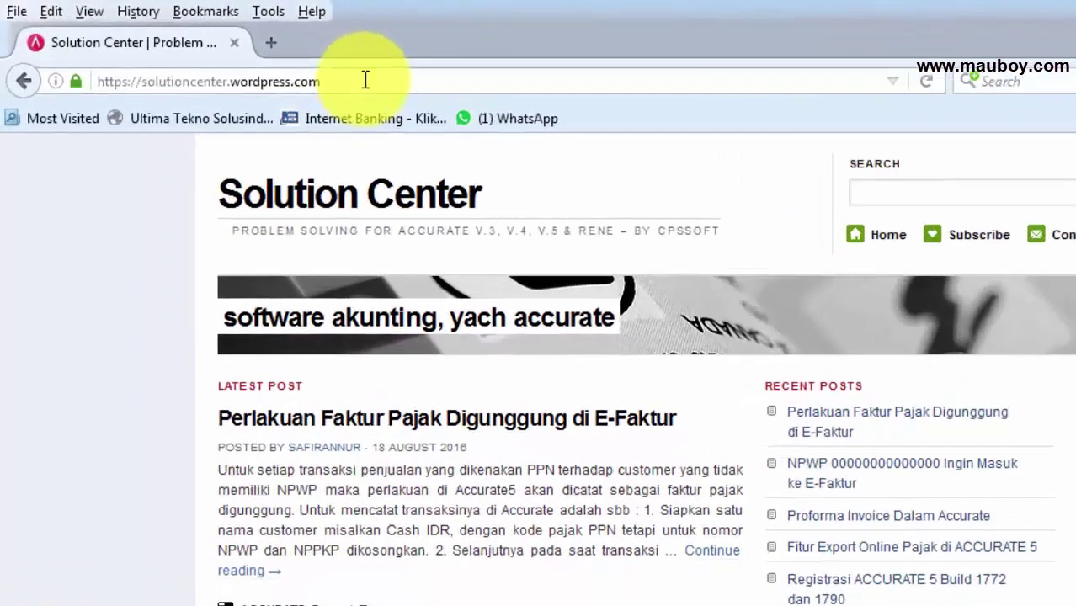
- Switch to Firefox at solutioncenter.wordpress.com and browse the articles in its Fixed Asset category
left_click_drag(257, 58, 8, 57)
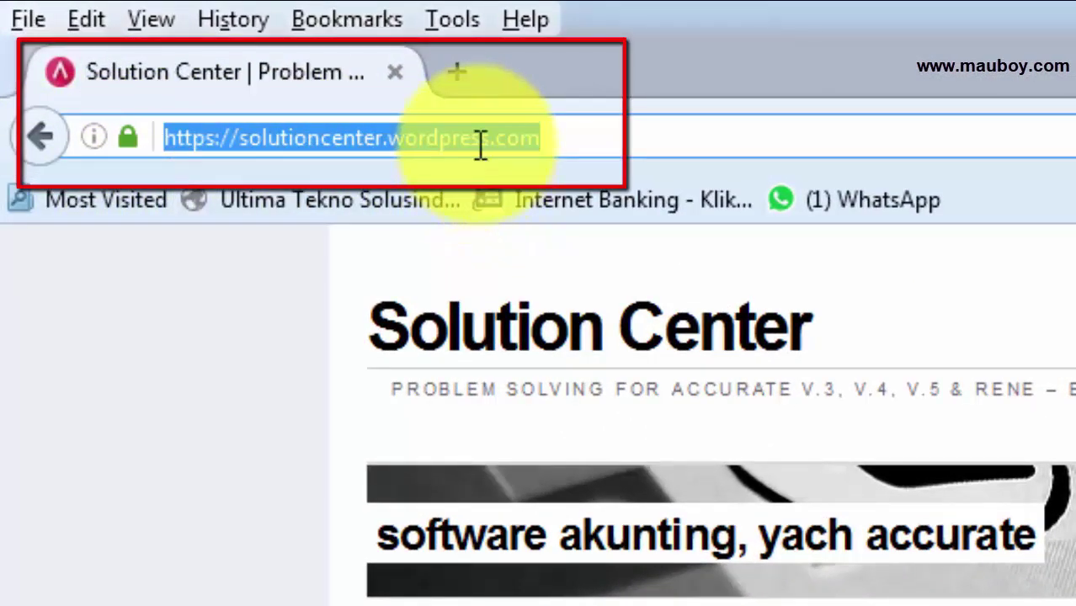
left_click_drag(588, 149, 139, 149)
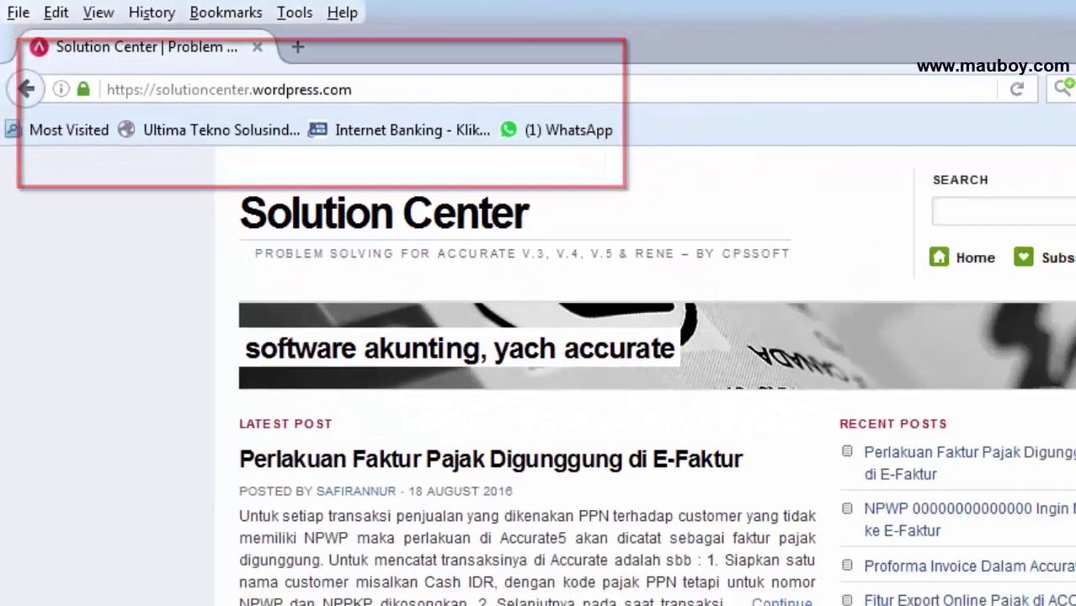
scroll(1002, 267, "down", 5)
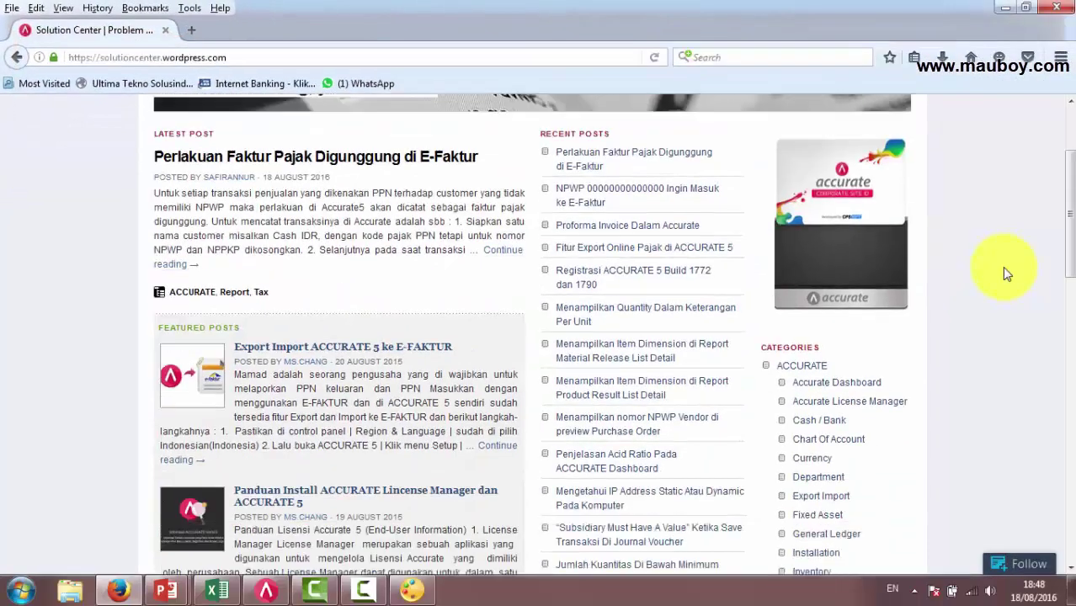
scroll(796, 324, "down", 2)
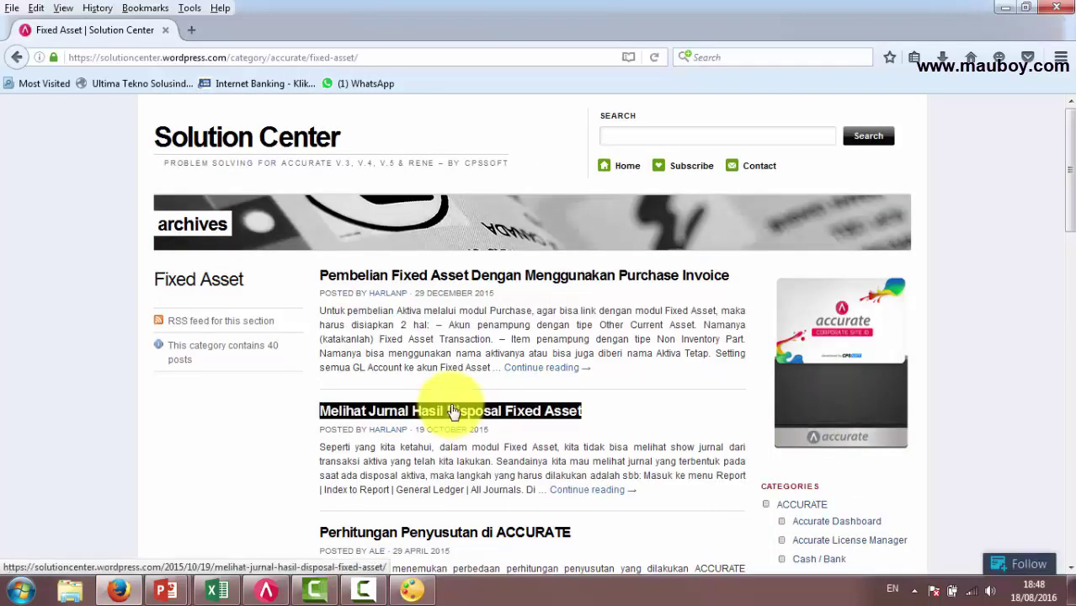
scroll(455, 398, "down", 2)
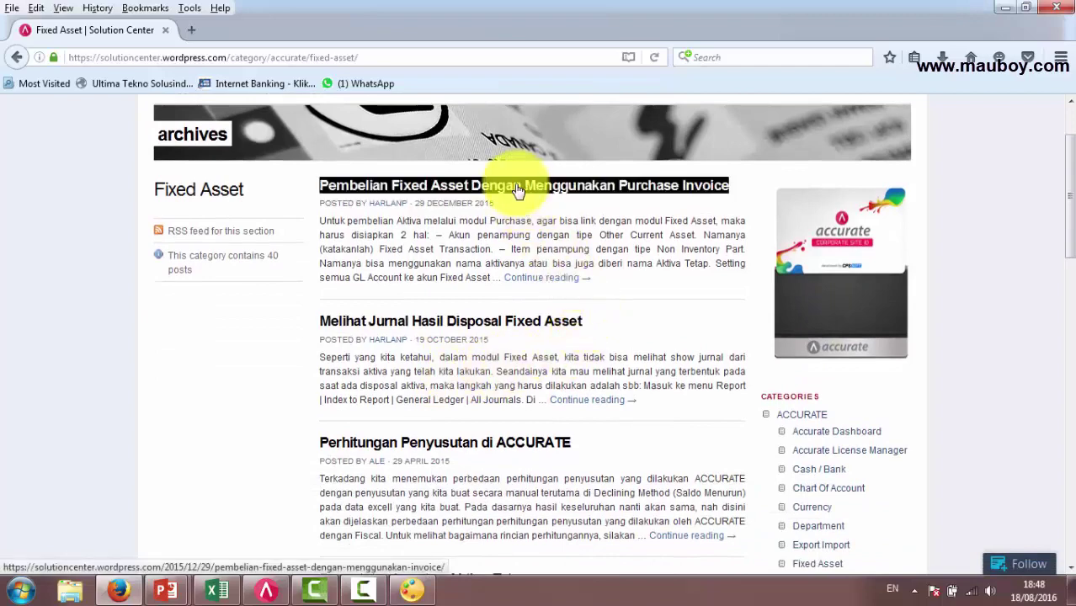
- Look through the remaining article summaries on the first page of the Fixed Asset category
scroll(455, 336, "down", 4)
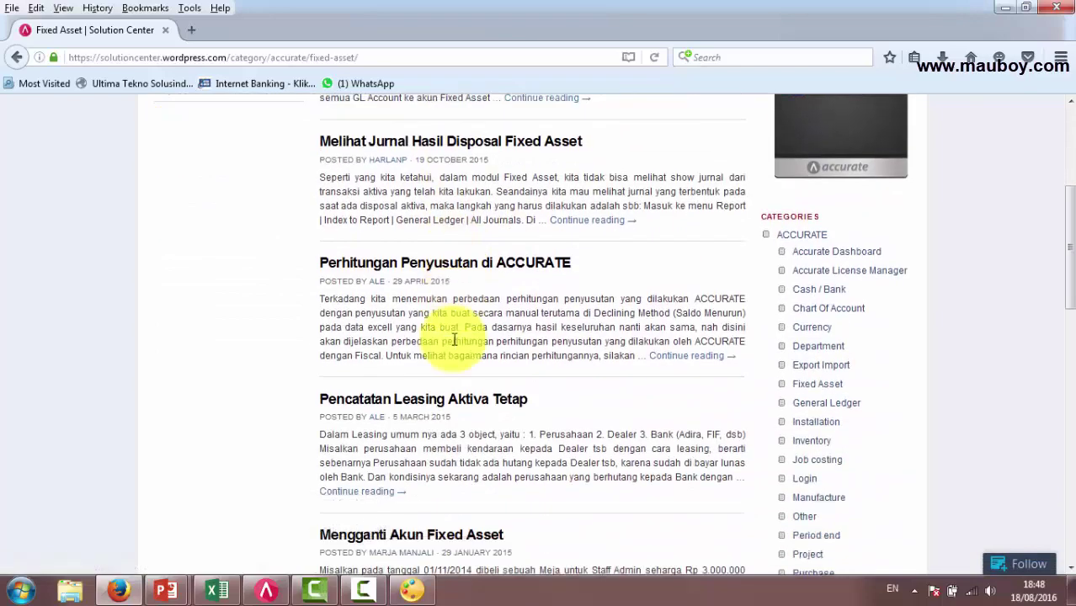
scroll(454, 339, "down", 2)
scroll(451, 348, "down", 10)
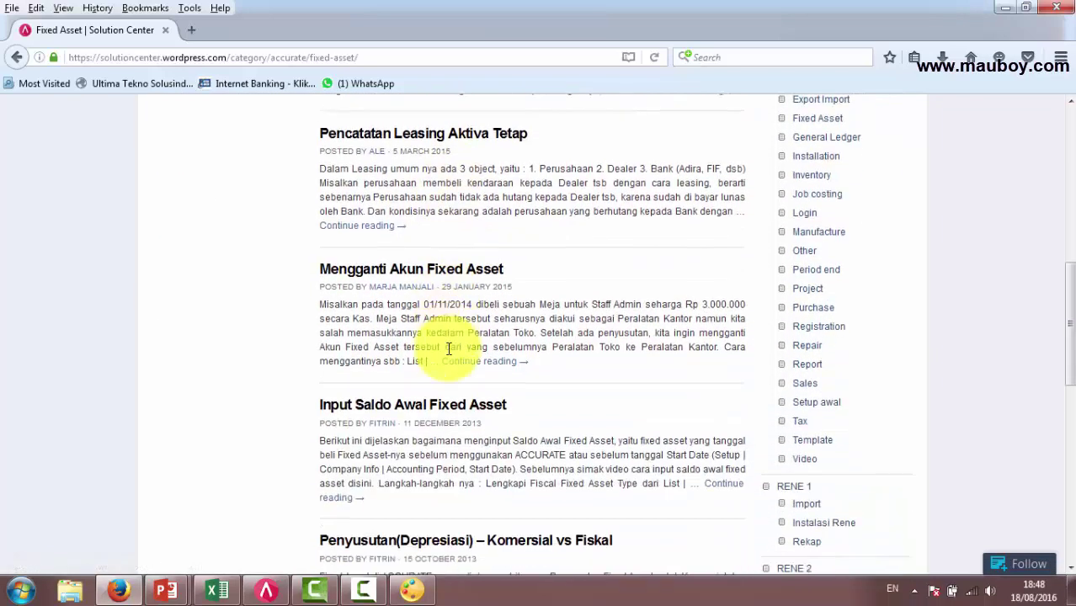
scroll(447, 352, "down", 5)
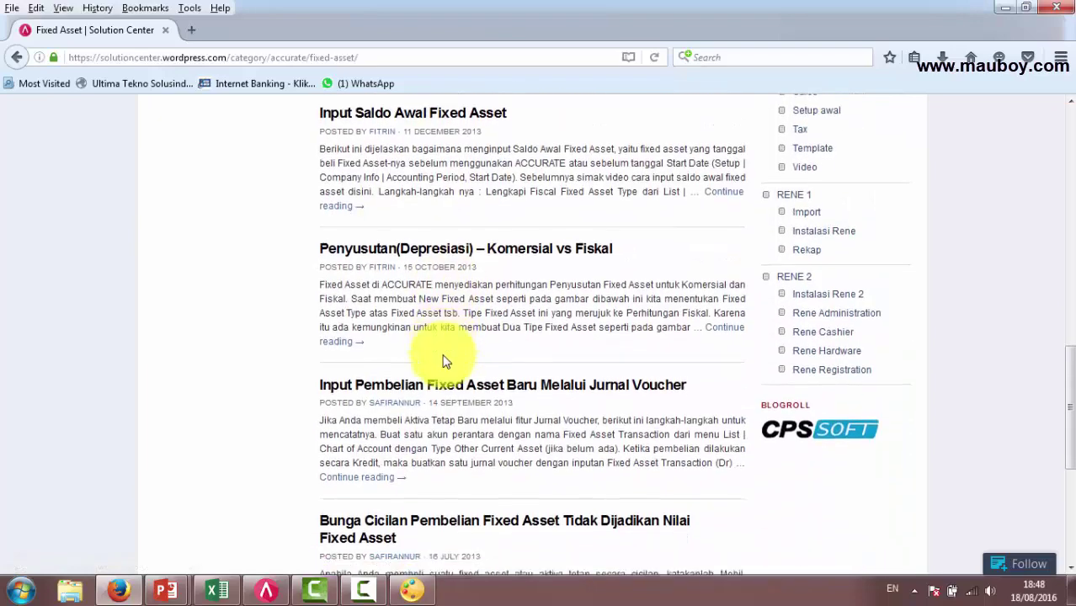
scroll(446, 362, "down", 2)
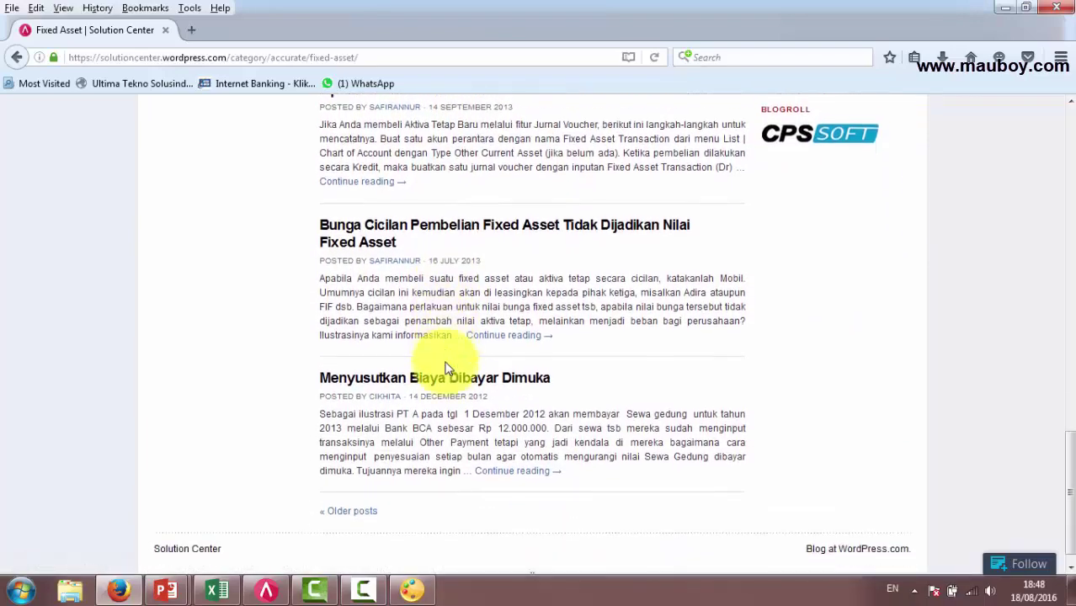
- Go through the older Fixed Asset posts from page 2 to page 4, looking over the article titles and summaries
left_click(362, 494)
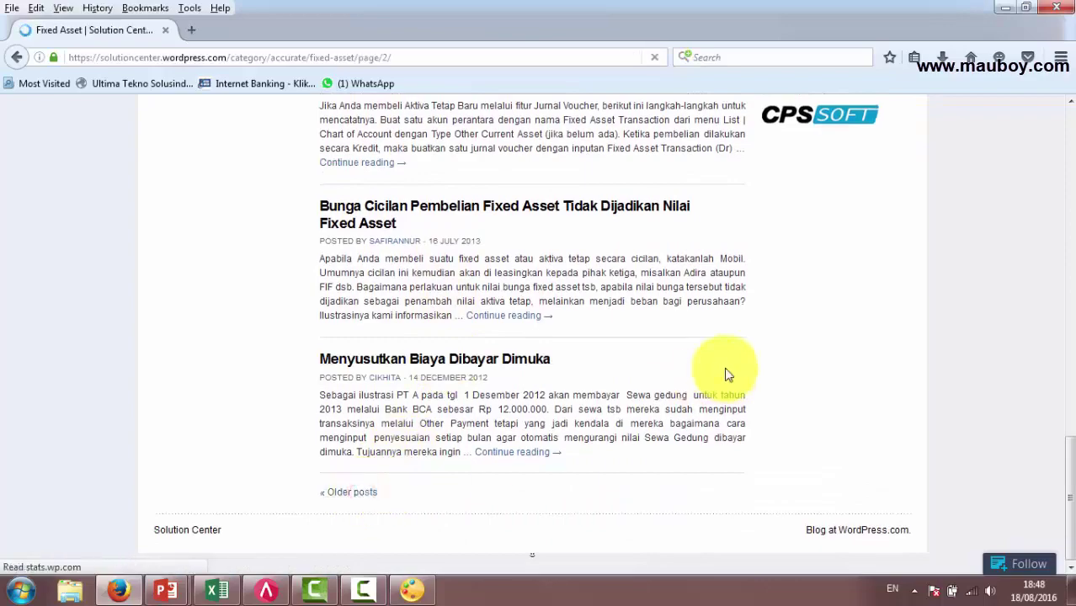
scroll(543, 377, "down", 4)
scroll(544, 378, "down", 5)
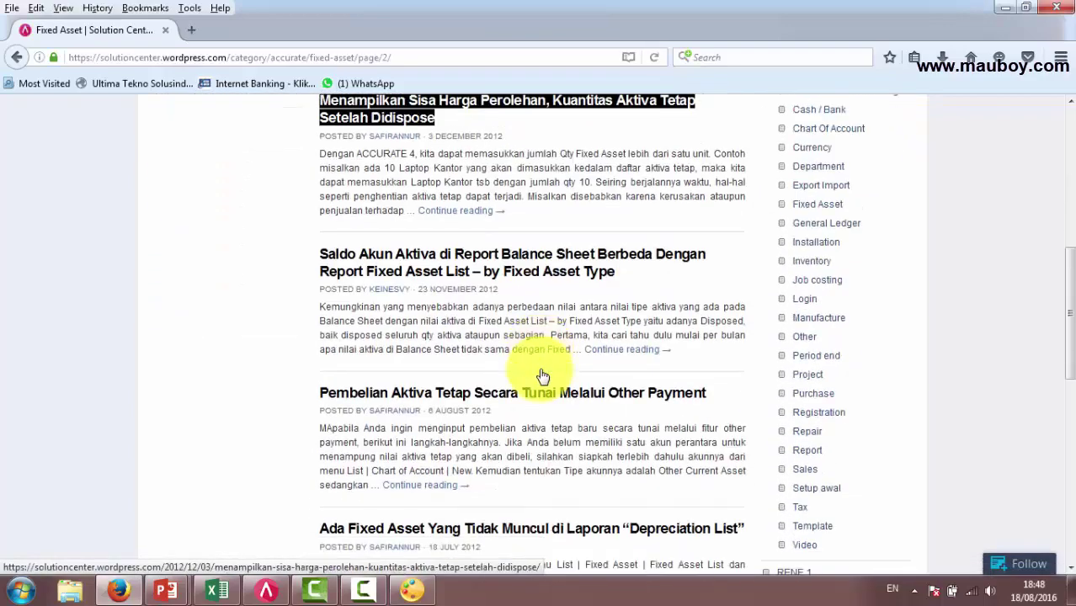
scroll(539, 376, "down", 3)
scroll(541, 373, "down", 8)
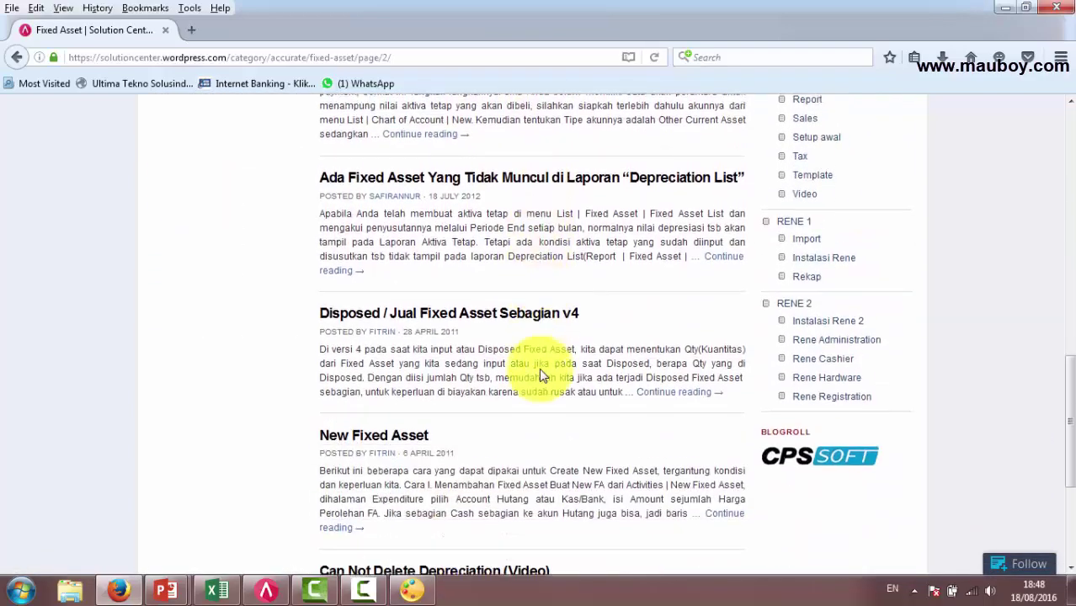
scroll(543, 374, "down", 1)
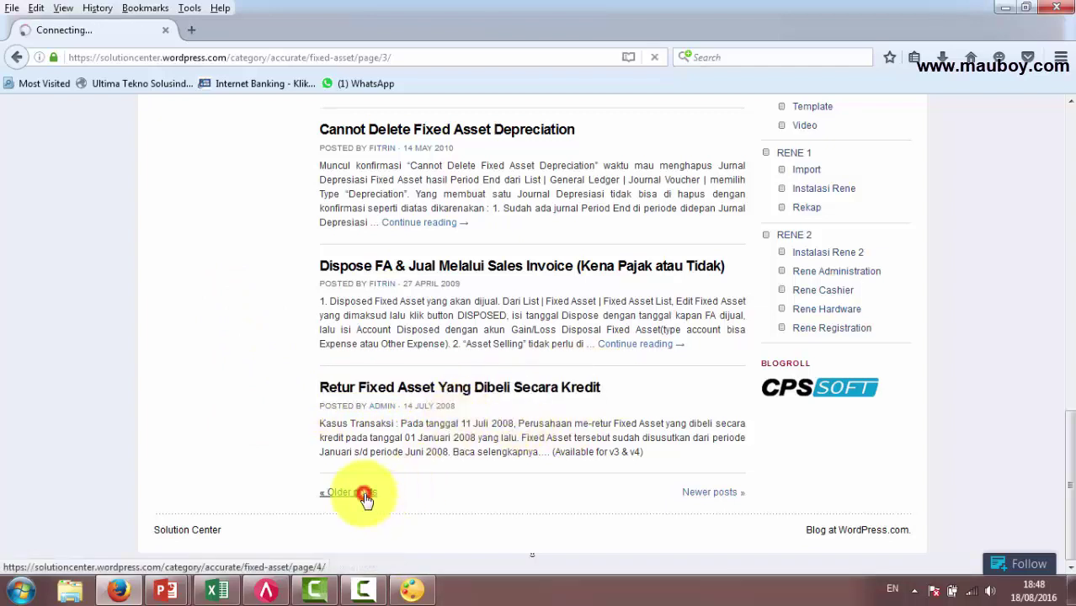
scroll(586, 378, "down", 2)
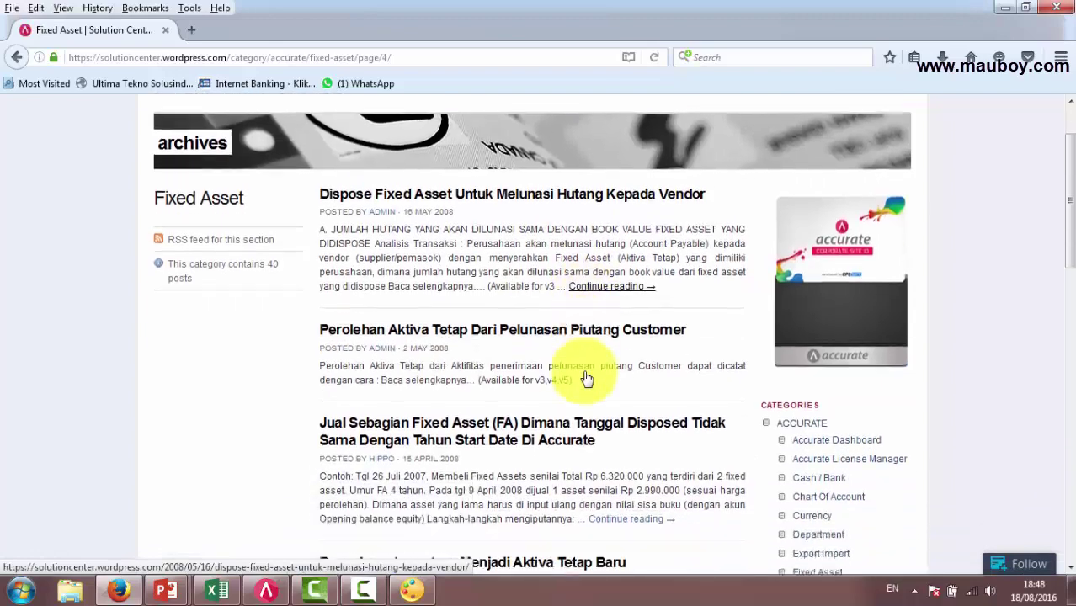
scroll(585, 377, "up", 2)
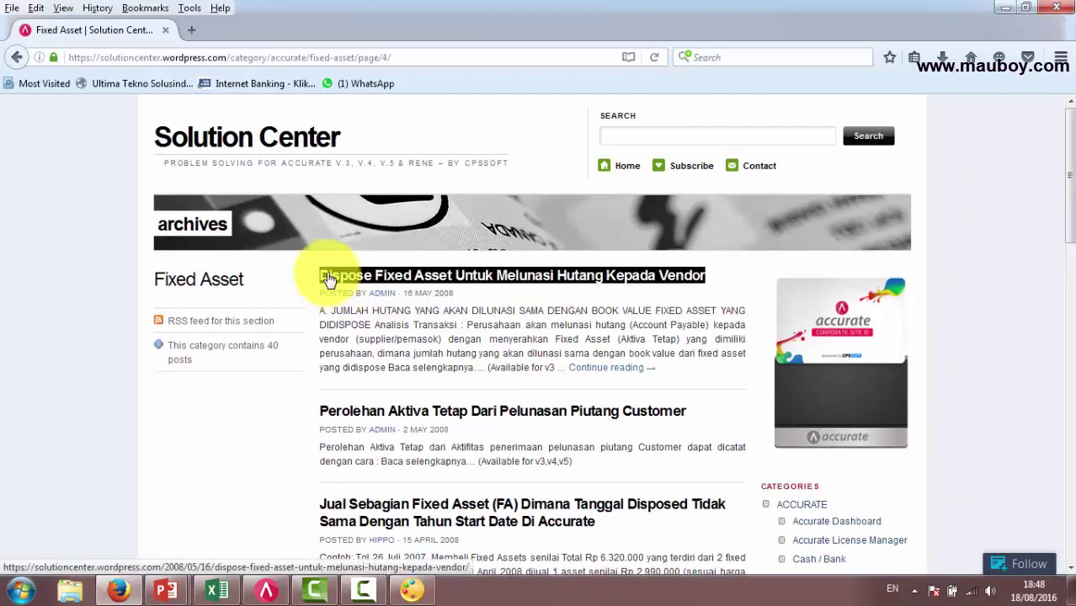